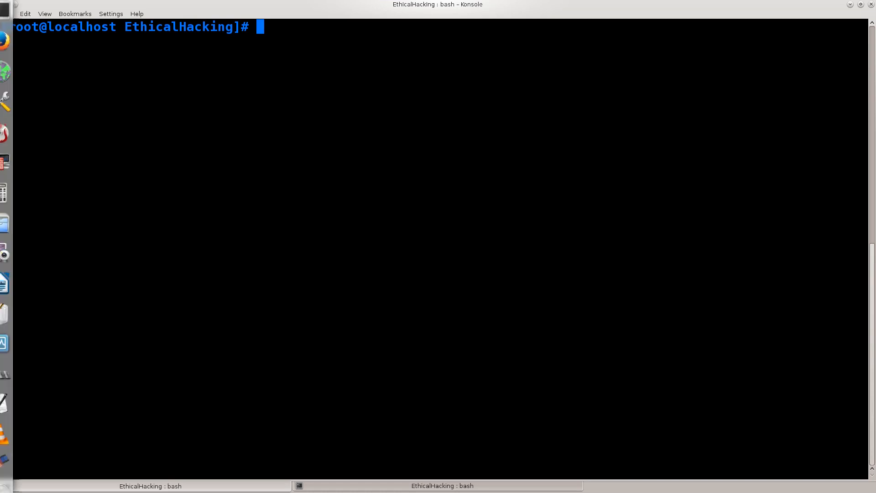
- Switch to Firefox and search DuckDuckGo for "kali linux"
{"action": "left_click", "coordinate": [11, 41]}
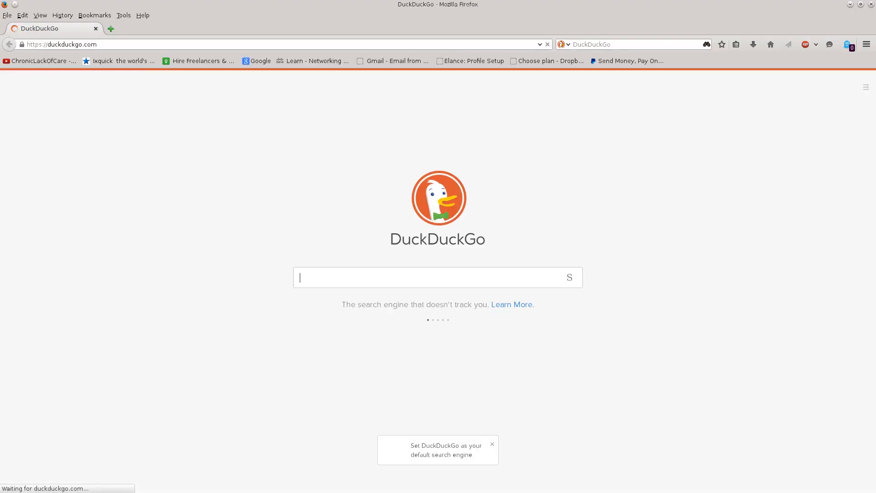
{"action": "type", "text": "kali linux"}
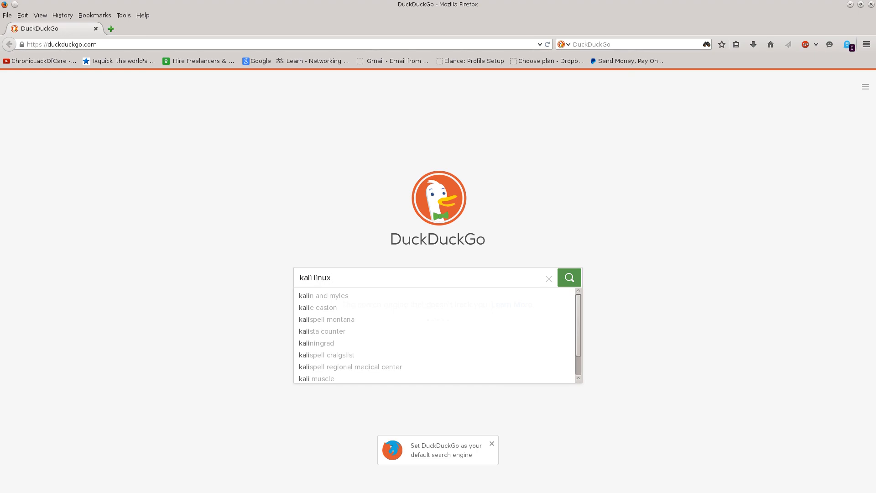
{"action": "key", "text": "Return"}
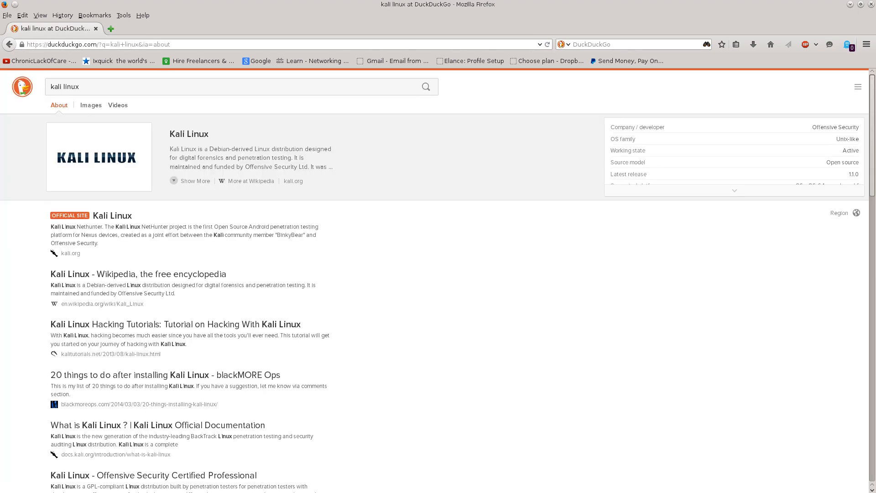
- Open the official Kali Linux website from the search results and go to its downloads page
{"action": "left_click", "coordinate": [112, 215]}
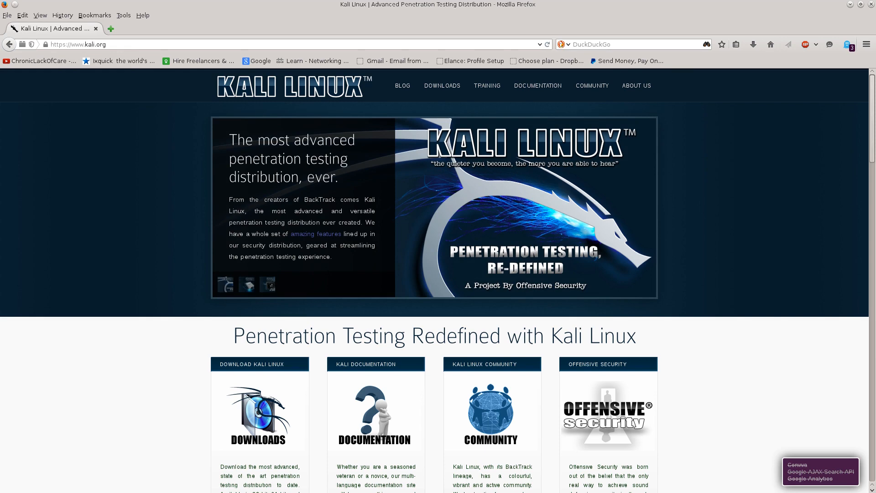
{"action": "mouse_move", "coordinate": [442, 85]}
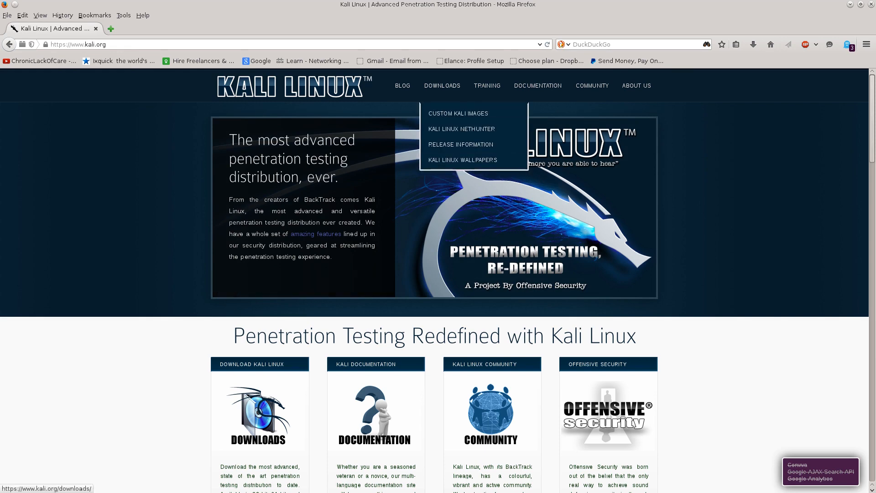
{"action": "left_click", "coordinate": [442, 85]}
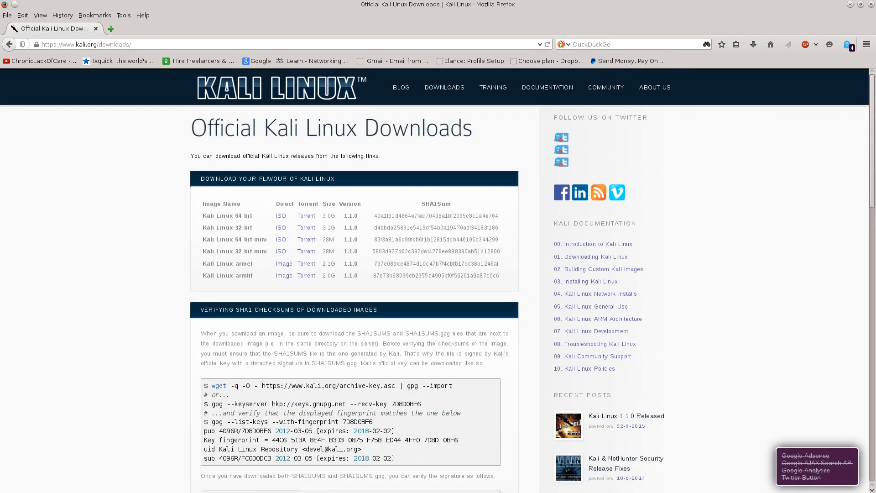
- Examine the Kali Linux 64 bit entry in the downloads table, including its ISO and Torrent options and its size
{"action": "scroll", "coordinate": [438, 280], "scroll_direction": "down", "scroll_amount": 2}
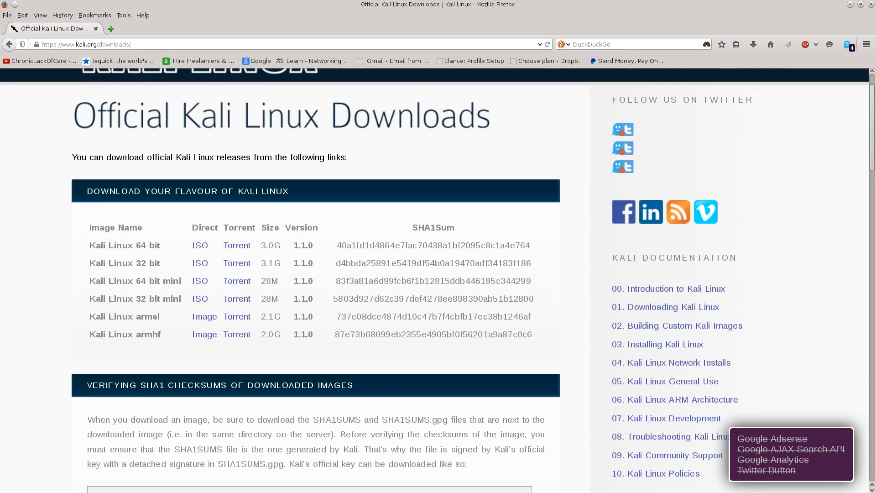
{"action": "left_click_drag", "start_coordinate": [89, 245], "coordinate": [161, 245]}
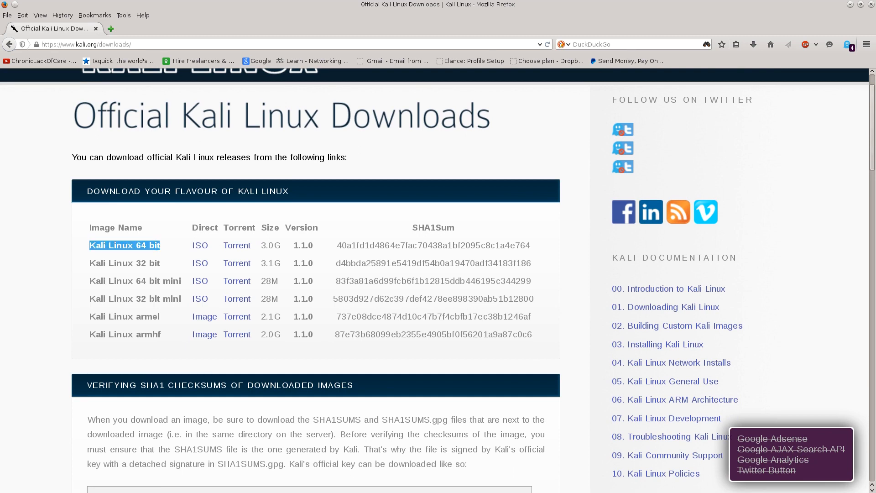
{"action": "left_click_drag", "start_coordinate": [192, 227], "coordinate": [201, 246]}
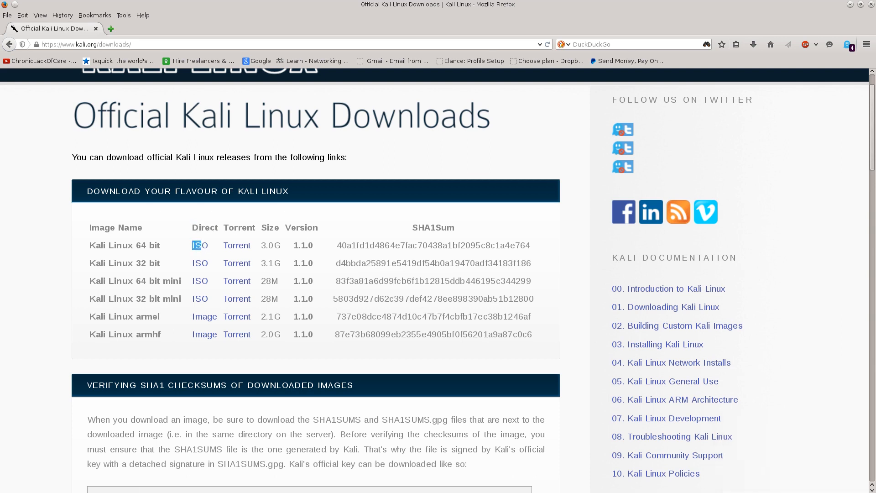
{"action": "left_click_drag", "start_coordinate": [223, 227], "coordinate": [244, 246]}
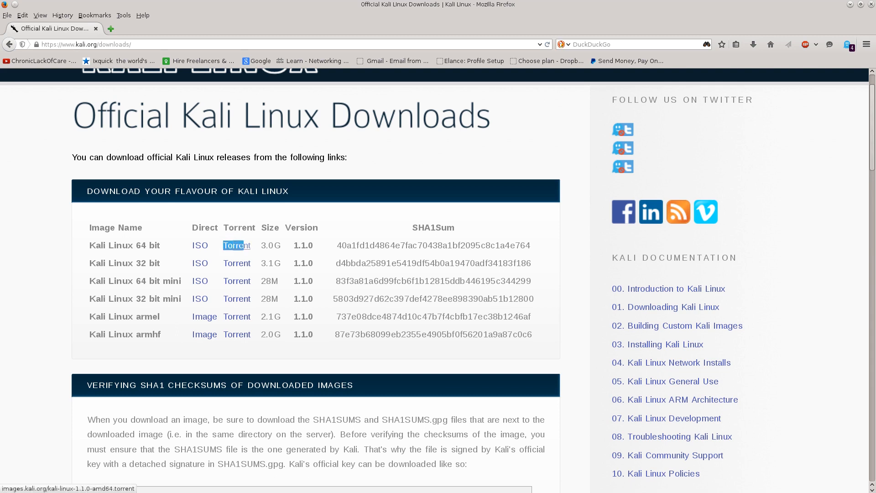
{"action": "left_click", "coordinate": [184, 246]}
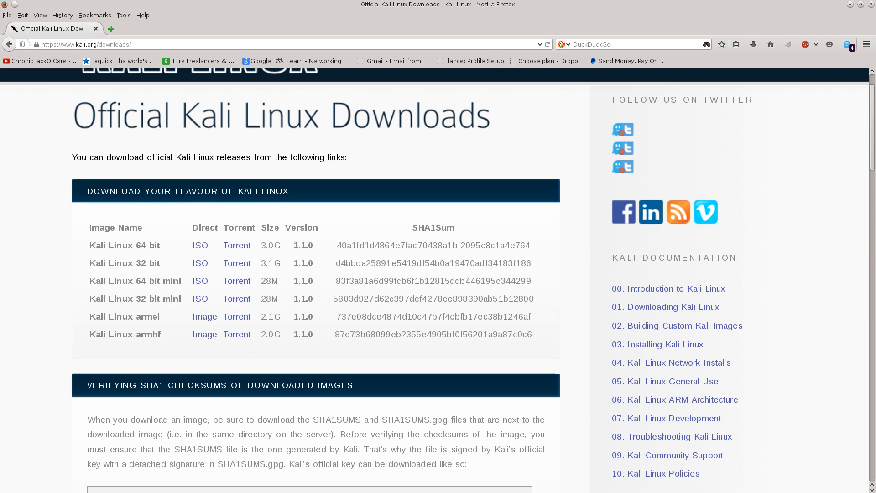
{"action": "left_click_drag", "start_coordinate": [261, 245], "coordinate": [280, 245]}
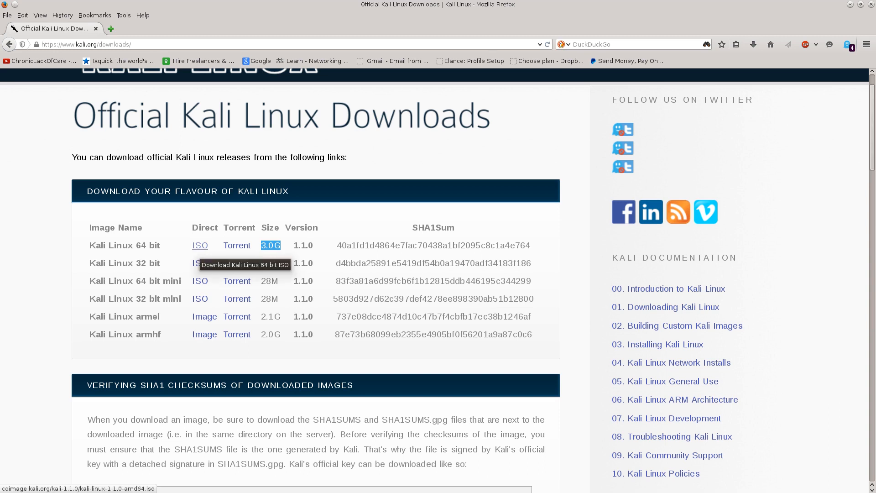
- Start saving the Kali Linux 64 bit image through its direct ISO link and cancel the download
{"action": "left_click", "coordinate": [199, 246]}
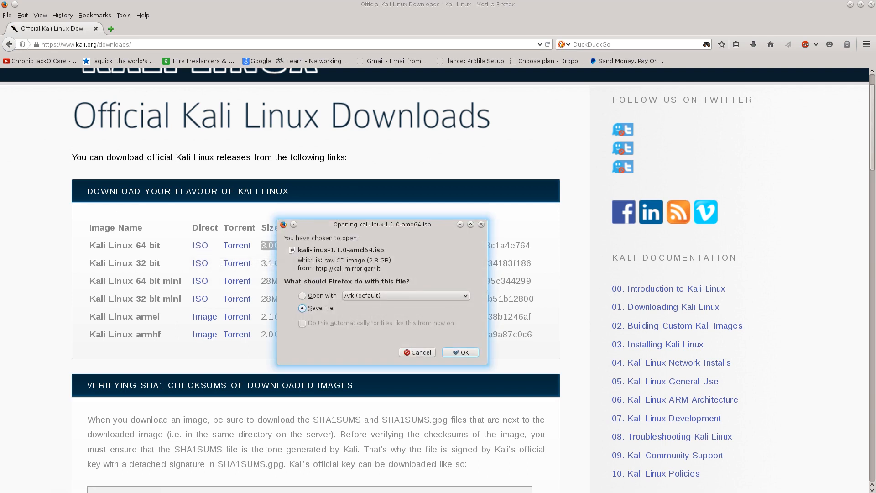
{"action": "key", "text": "Return"}
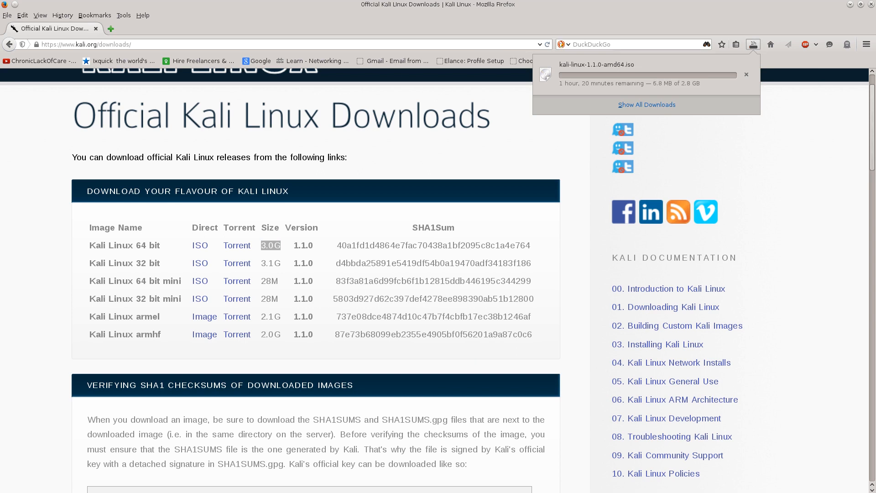
{"action": "left_click", "coordinate": [746, 74]}
{"action": "left_click", "coordinate": [698, 152]}
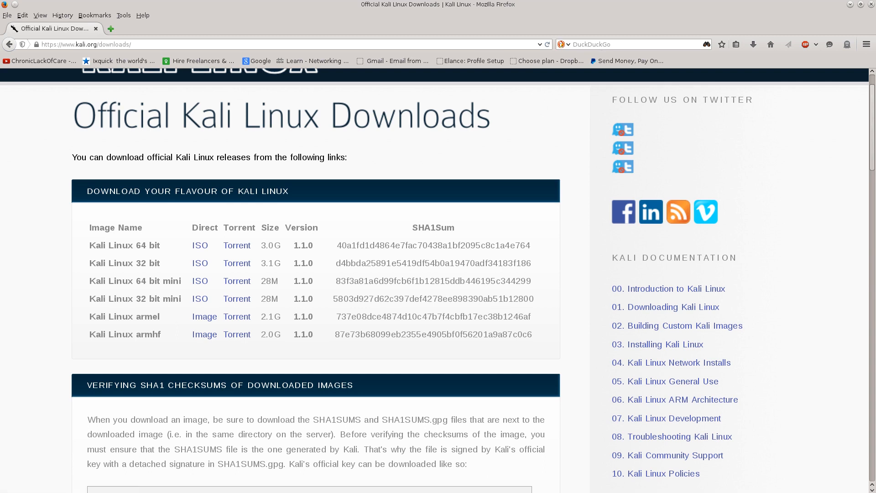
- Save the torrent file for Kali Linux 64 bit and try to open it from the browser's recent downloads
{"action": "left_click", "coordinate": [237, 245]}
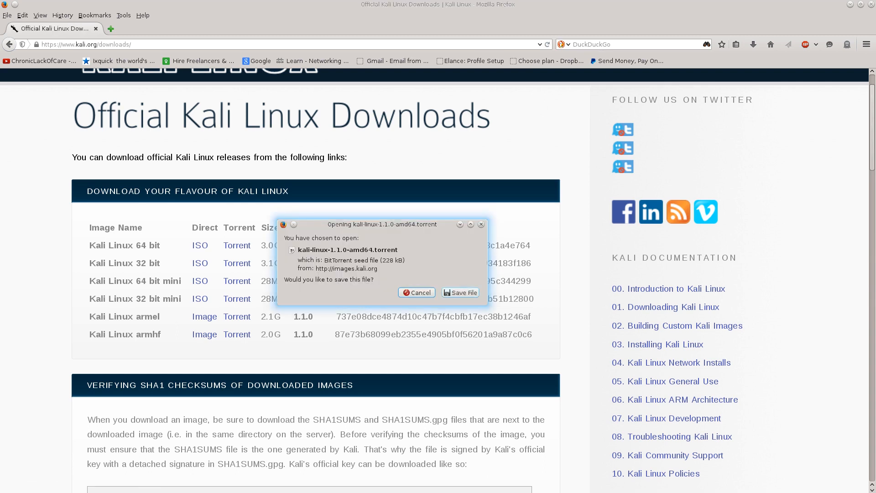
{"action": "left_click", "coordinate": [460, 292]}
{"action": "left_click", "coordinate": [754, 45]}
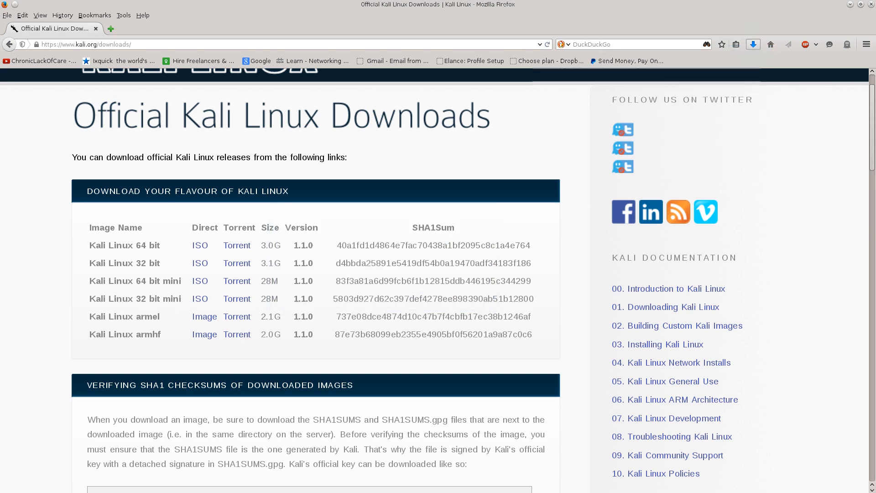
{"action": "left_click", "coordinate": [595, 75]}
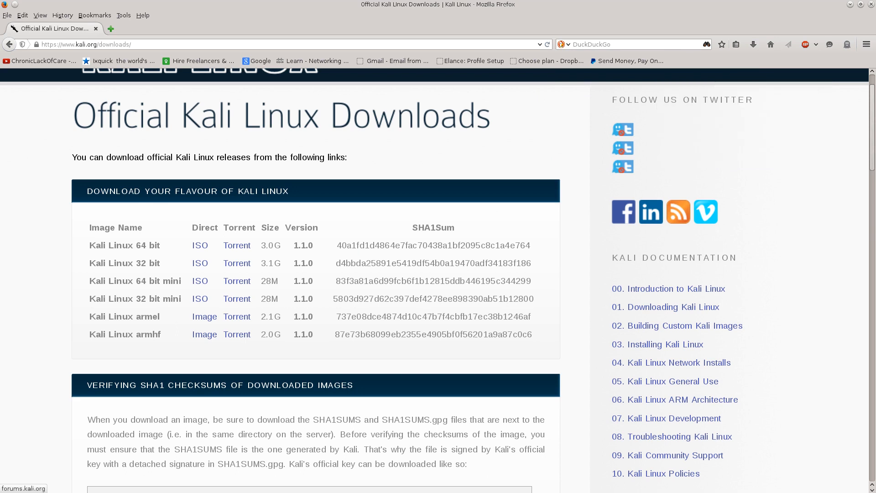
- Open kali-linux-1.1.0-amd64.torrent in Transmission and add it with the default torrent options
{"action": "mouse_move", "coordinate": [534, 5]}
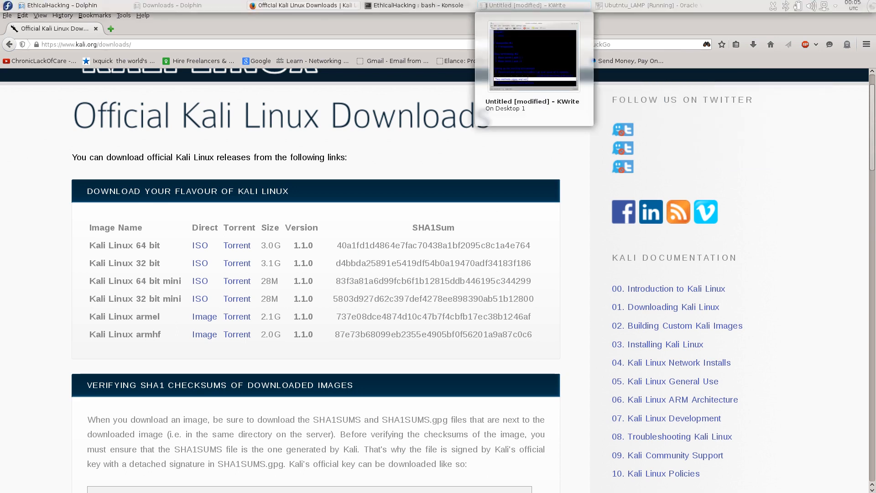
{"action": "left_click", "coordinate": [753, 45]}
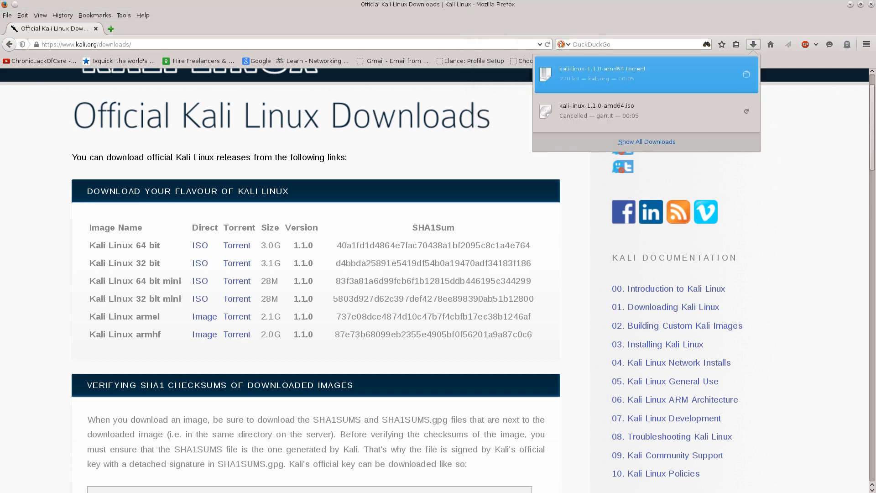
{"action": "left_click", "coordinate": [602, 74]}
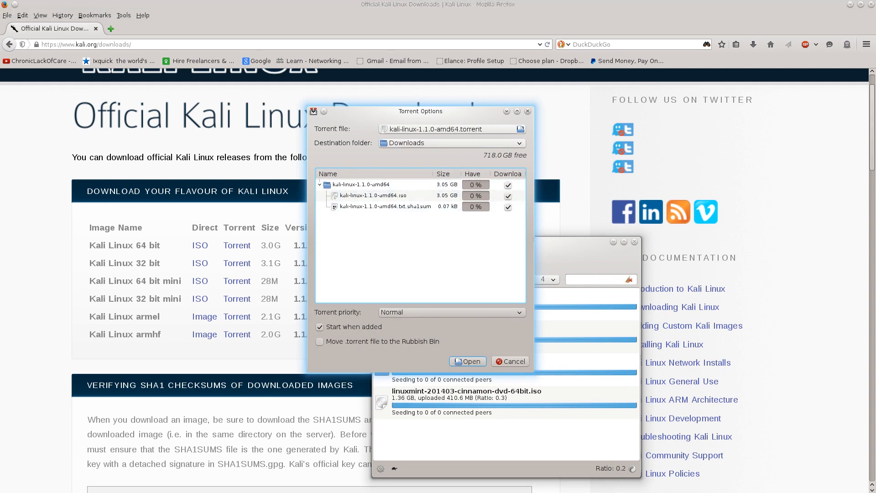
{"action": "key", "text": "Return"}
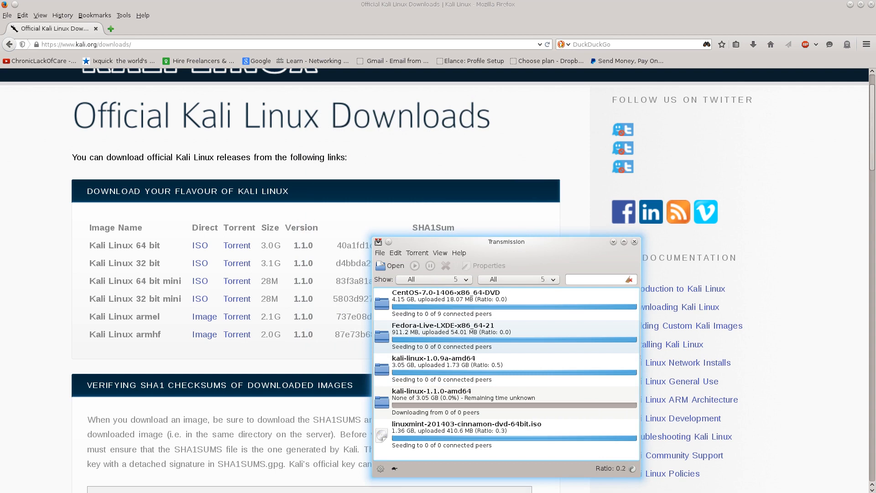
- Remove the kali-linux-1.1.0-amd64 torrent from Transmission and close its window
{"action": "left_click", "coordinate": [505, 403]}
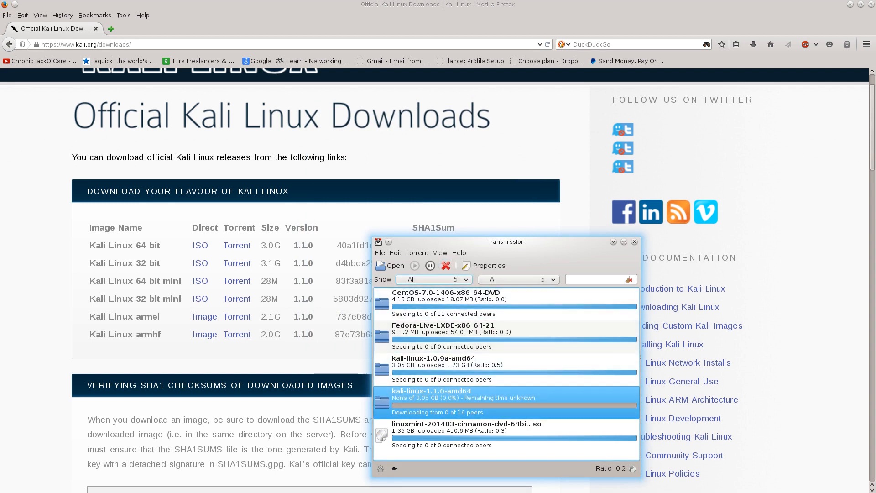
{"action": "left_click", "coordinate": [446, 266]}
{"action": "left_click", "coordinate": [521, 387]}
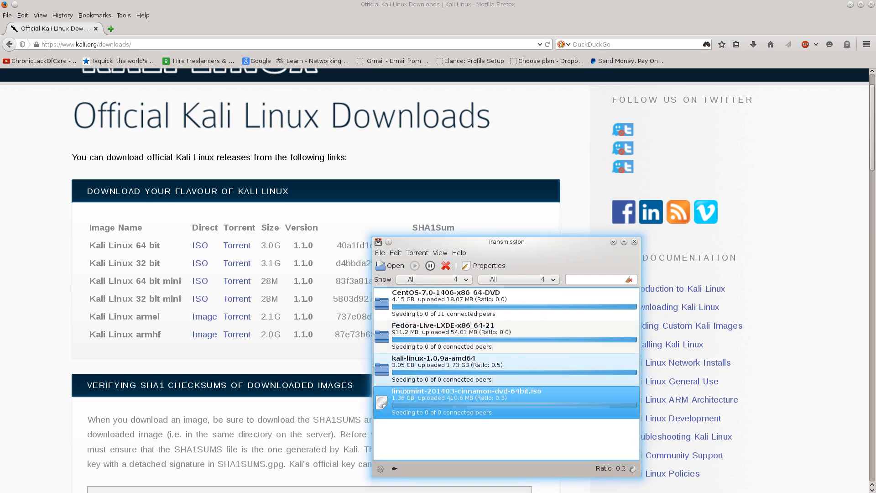
{"action": "left_click", "coordinate": [634, 241]}
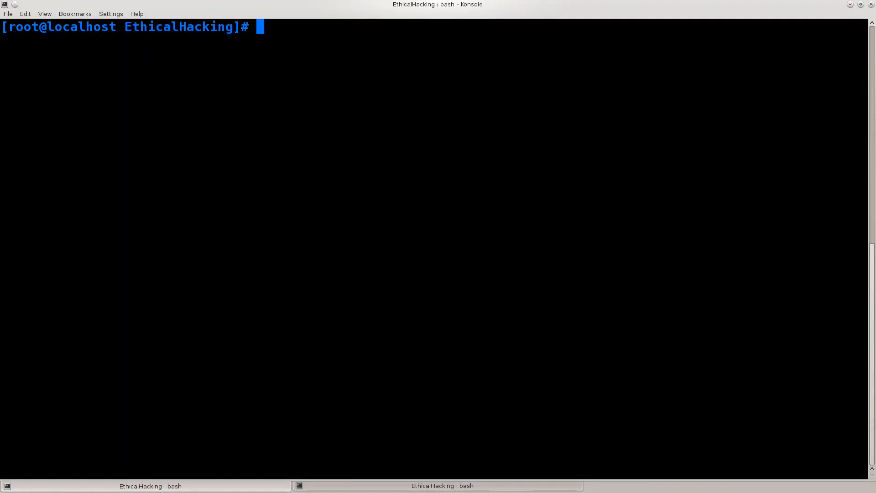
- Search the installed applications for "virtua" and launch Oracle VM VirtualBox
{"action": "left_click", "coordinate": [7, 5]}
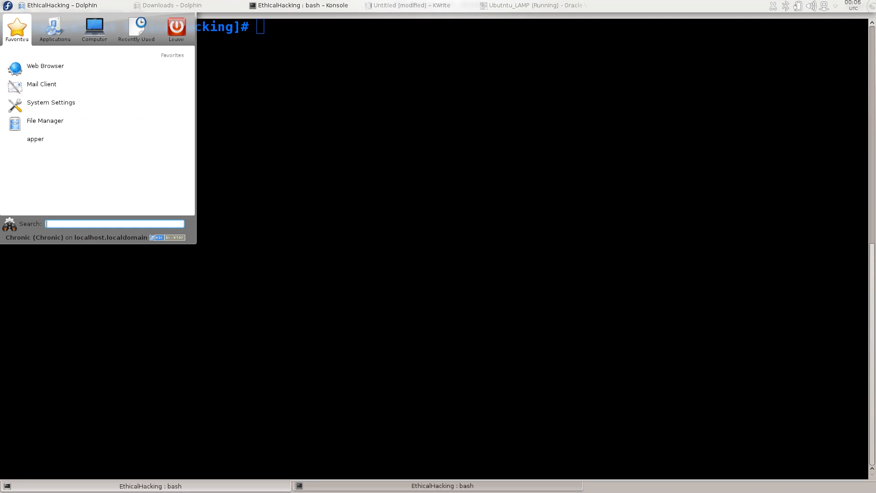
{"action": "type", "text": "virtua"}
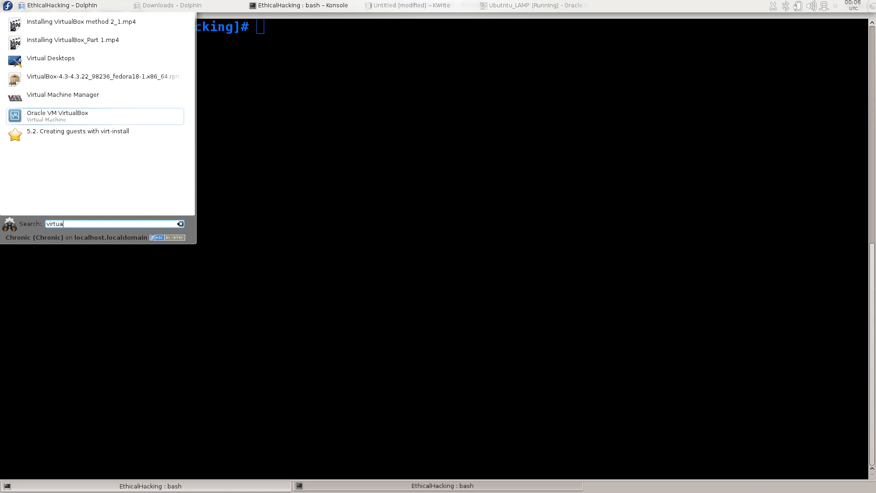
{"action": "key", "text": "Down"}
{"action": "key", "text": "Down"}
{"action": "key", "text": "Down"}
{"action": "key", "text": "Down"}
{"action": "key", "text": "Down"}
{"action": "mouse_move", "coordinate": [0, 319]}
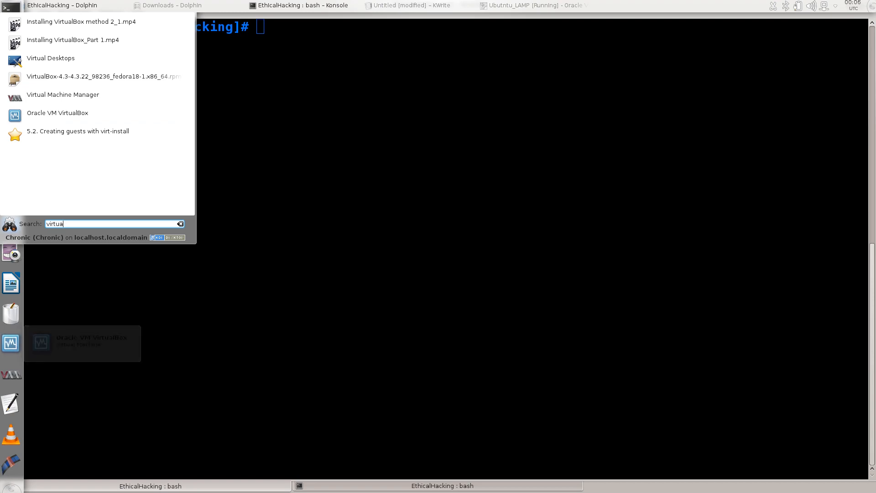
{"action": "left_click", "coordinate": [87, 114]}
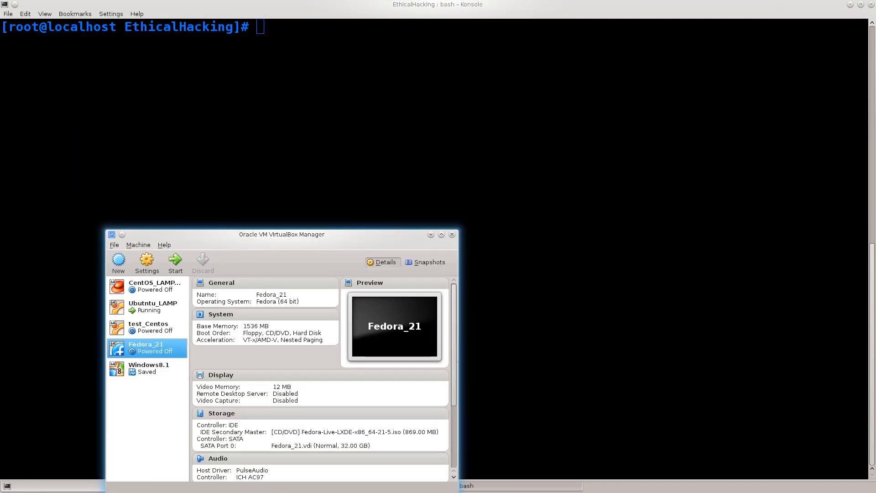
- Start a new virtual machine named Kali with type Linux and version Debian (64 bit)
{"action": "left_click_drag", "start_coordinate": [199, 234], "coordinate": [196, 136]}
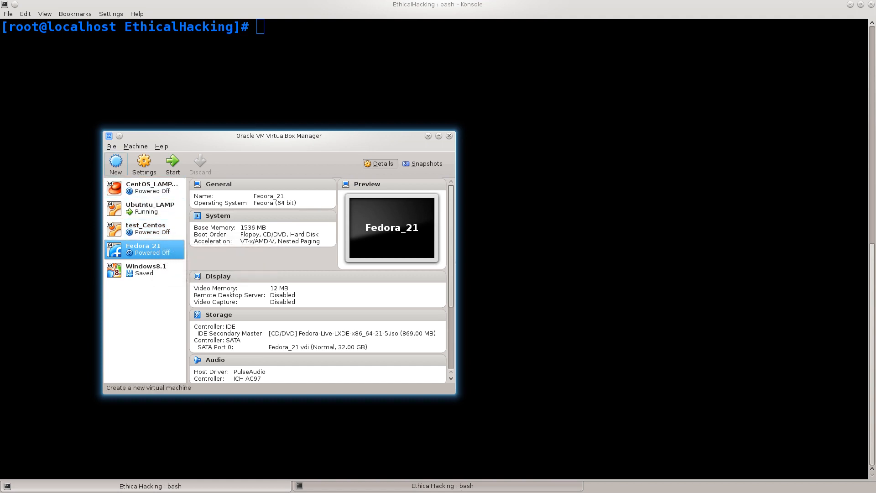
{"action": "left_click", "coordinate": [116, 163]}
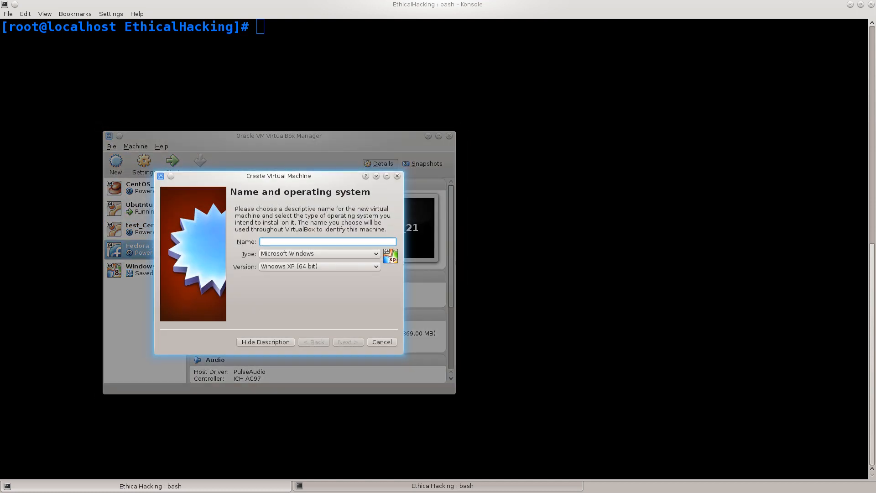
{"action": "type", "text": "Kali"}
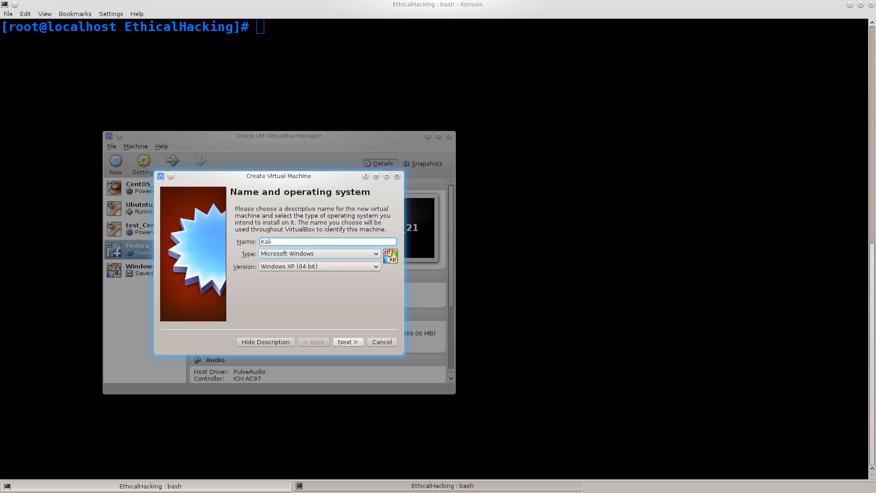
{"action": "key", "text": "Tab"}
{"action": "key", "text": "space"}
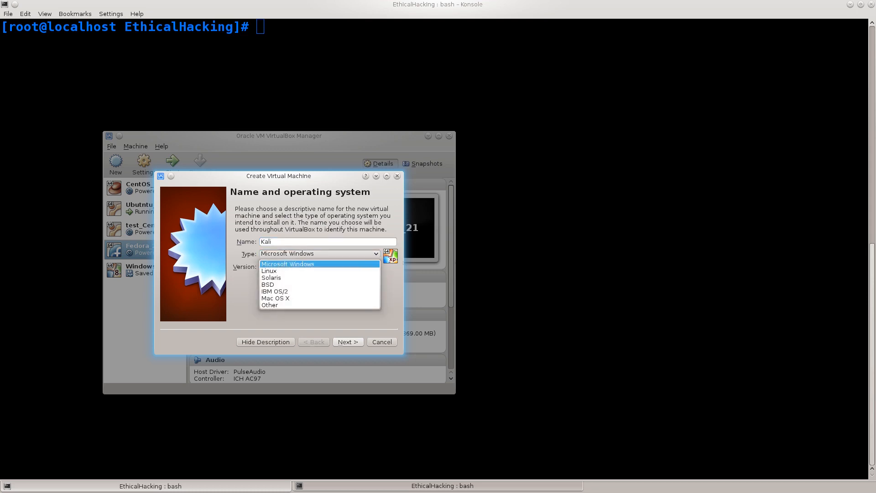
{"action": "key", "text": "Down"}
{"action": "key", "text": "Return"}
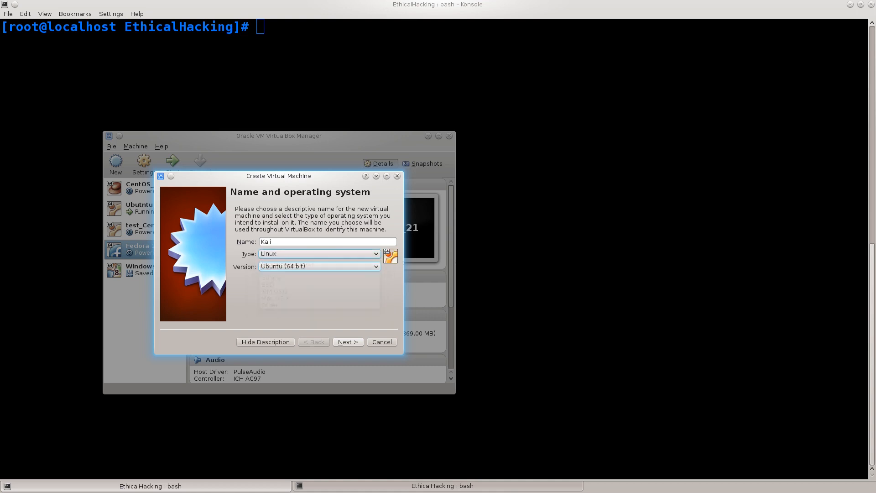
{"action": "key", "text": "space"}
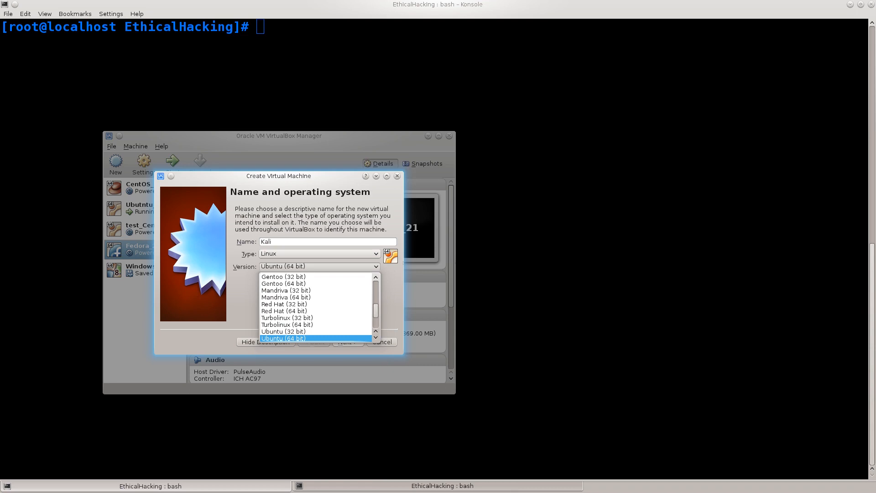
{"action": "scroll", "coordinate": [315, 307], "scroll_direction": "up", "scroll_amount": 3}
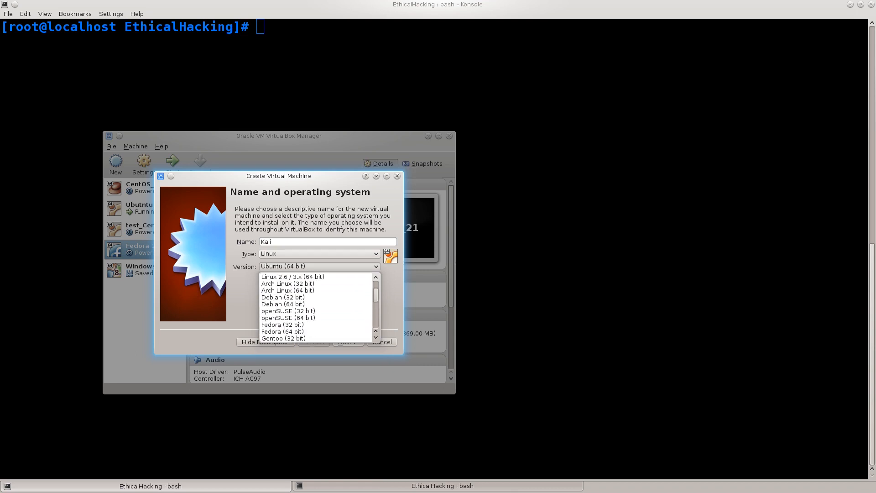
{"action": "left_click", "coordinate": [301, 304]}
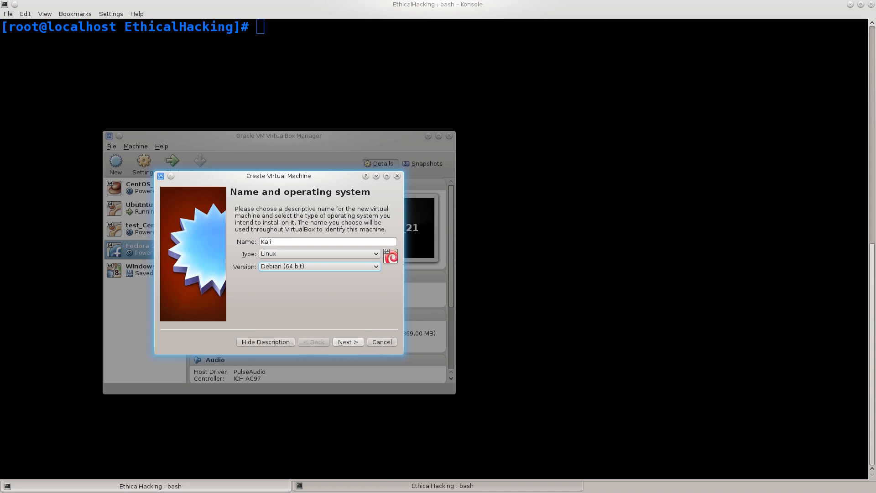
{"action": "left_click", "coordinate": [319, 266]}
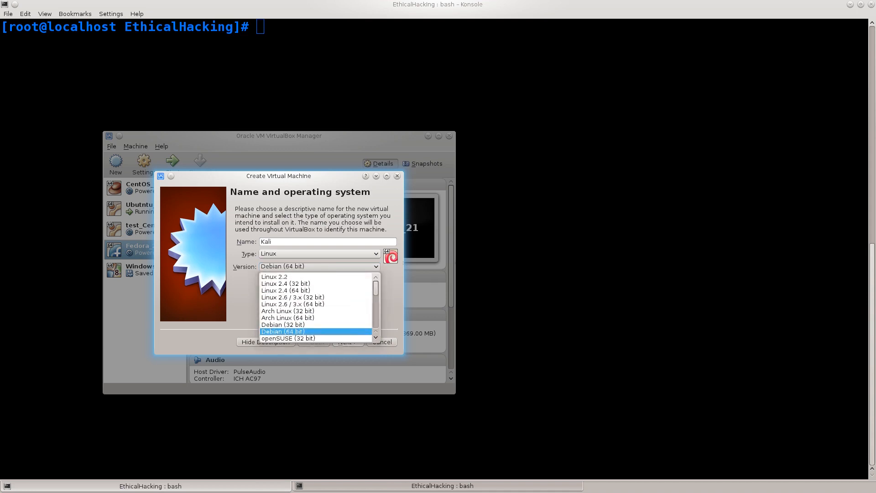
{"action": "scroll", "coordinate": [316, 307], "scroll_direction": "down", "scroll_amount": 2}
{"action": "scroll", "coordinate": [316, 307], "scroll_direction": "down", "scroll_amount": 4}
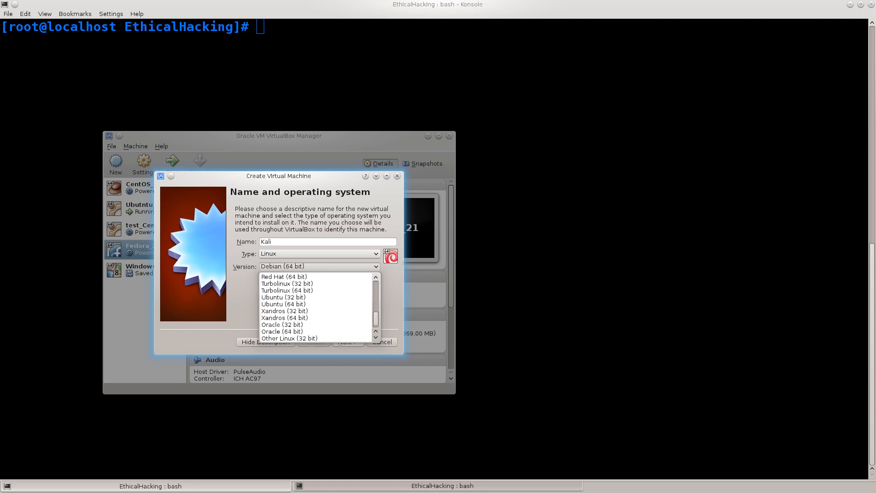
{"action": "scroll", "coordinate": [316, 304], "scroll_direction": "up", "scroll_amount": 3}
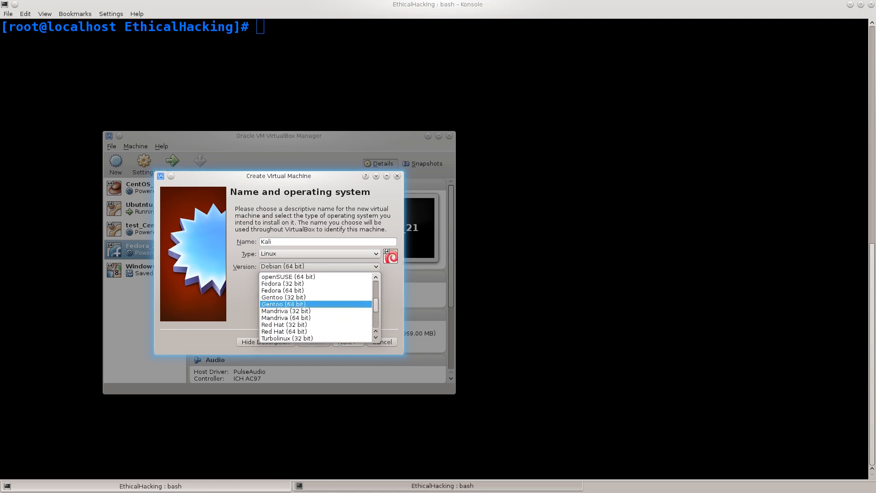
{"action": "key", "text": "Escape"}
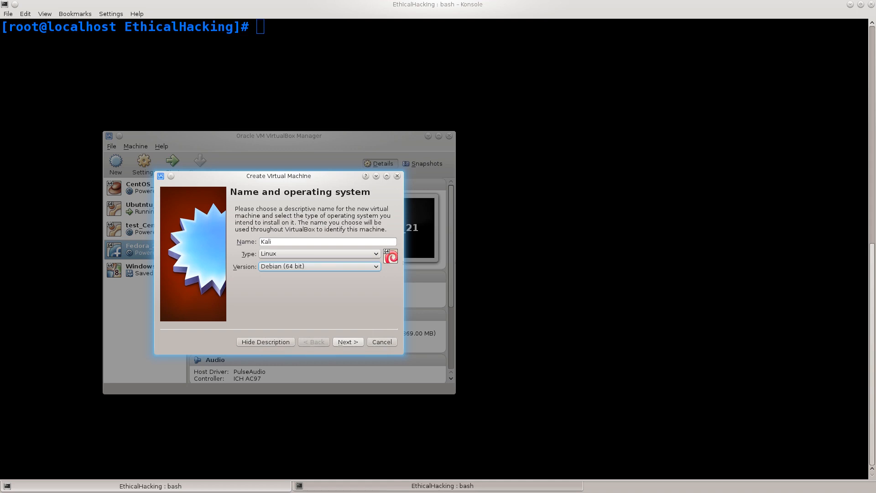
- Set the new machine's memory size to 2048 MB and proceed to creating its virtual hard drive
{"action": "key", "text": "Return"}
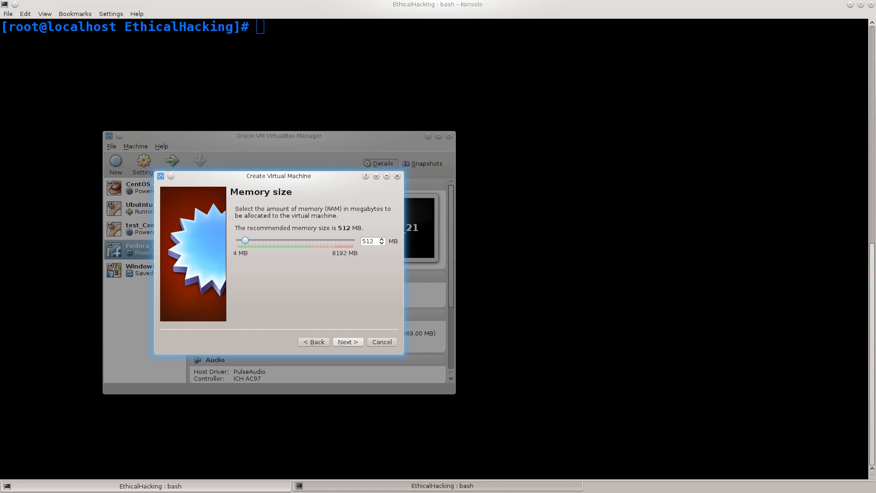
{"action": "key", "text": "Page_Up"}
{"action": "key", "text": "Page_Up"}
{"action": "key", "text": "Page_Up"}
{"action": "key", "text": "Page_Up"}
{"action": "key", "text": "Page_Up"}
{"action": "key", "text": "Page_Up"}
{"action": "left_click", "coordinate": [347, 342]}
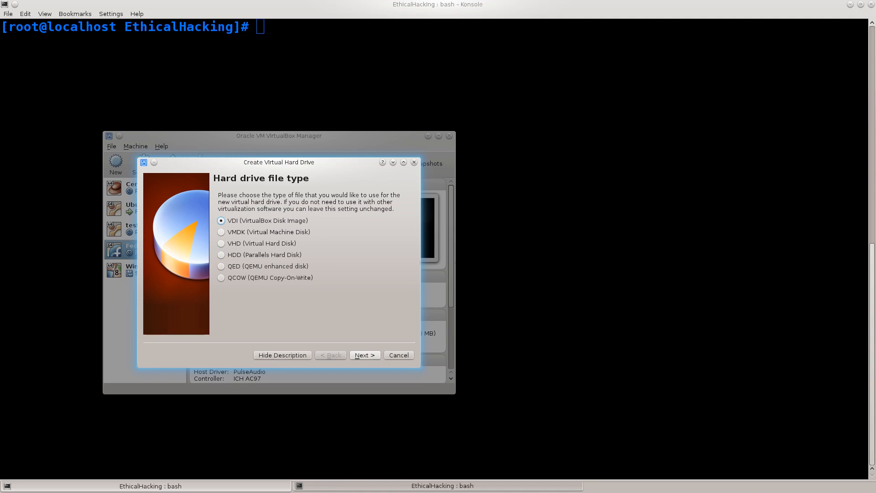
- Create a dynamically allocated VDI hard drive named Kali with a size of about 121.80 GB
{"action": "left_click", "coordinate": [365, 355]}
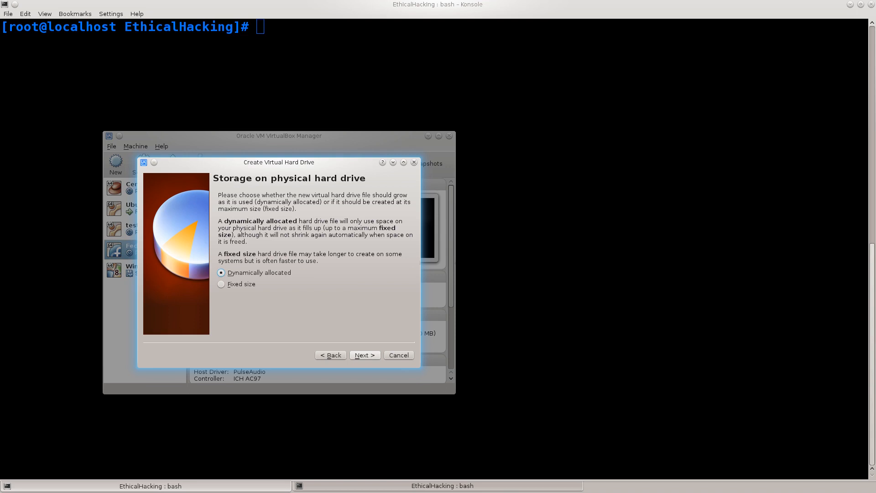
{"action": "left_click_drag", "start_coordinate": [218, 221], "coordinate": [396, 228]}
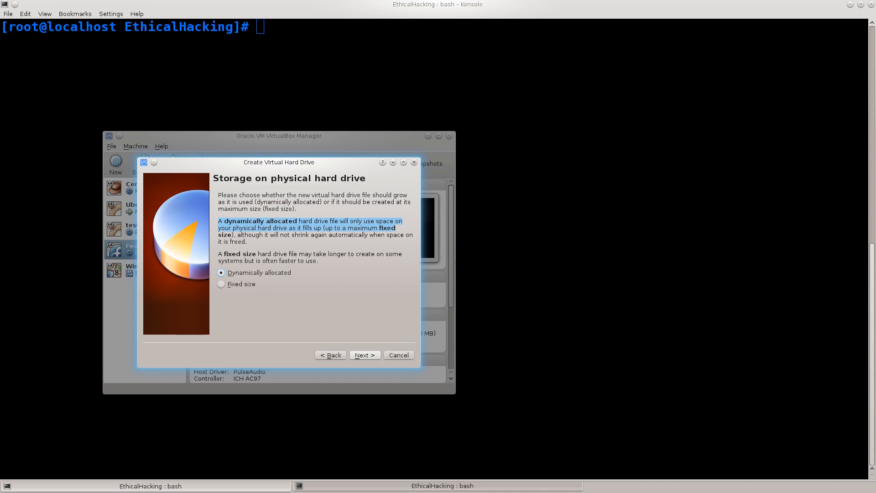
{"action": "left_click", "coordinate": [365, 355]}
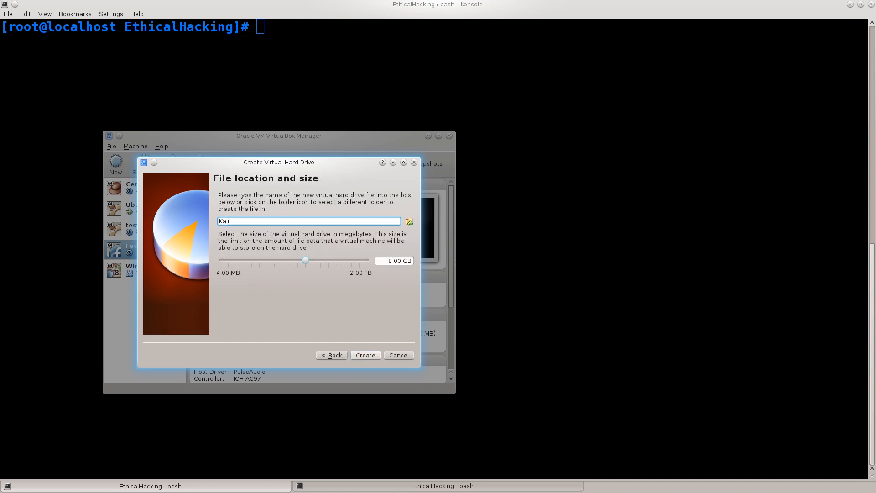
{"action": "left_click_drag", "start_coordinate": [305, 260], "coordinate": [335, 259]}
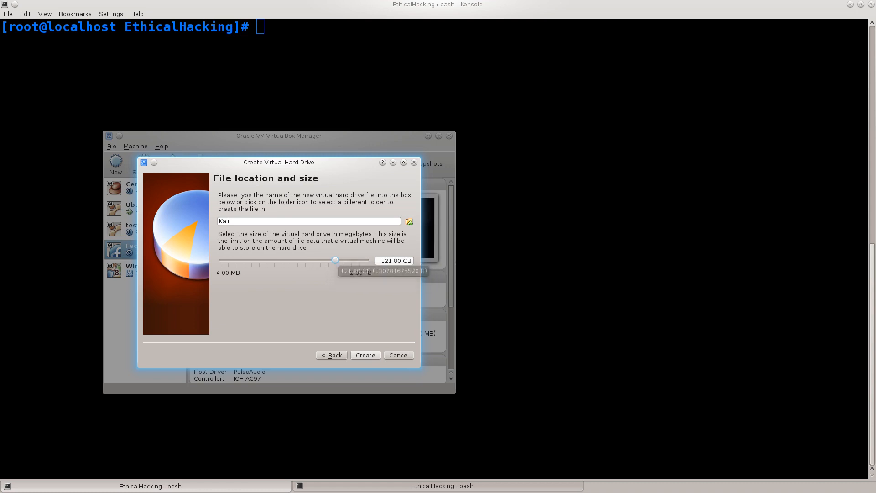
{"action": "mouse_move", "coordinate": [335, 260]}
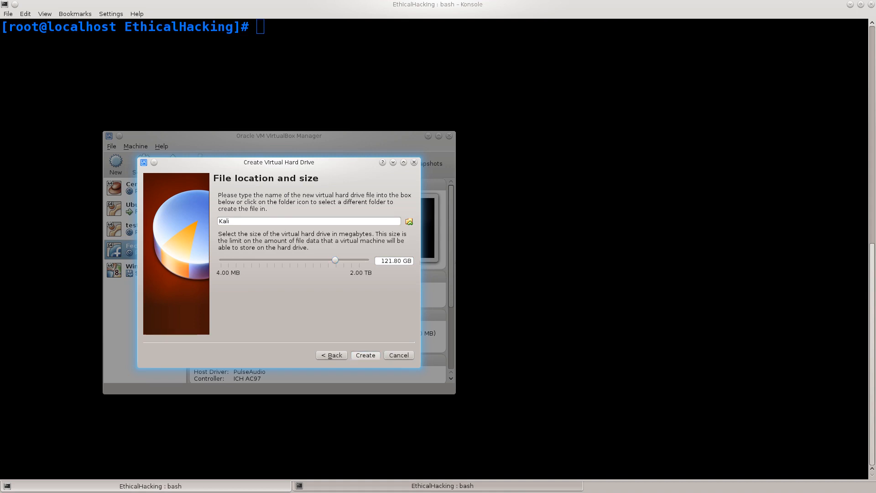
{"action": "key", "text": "Return"}
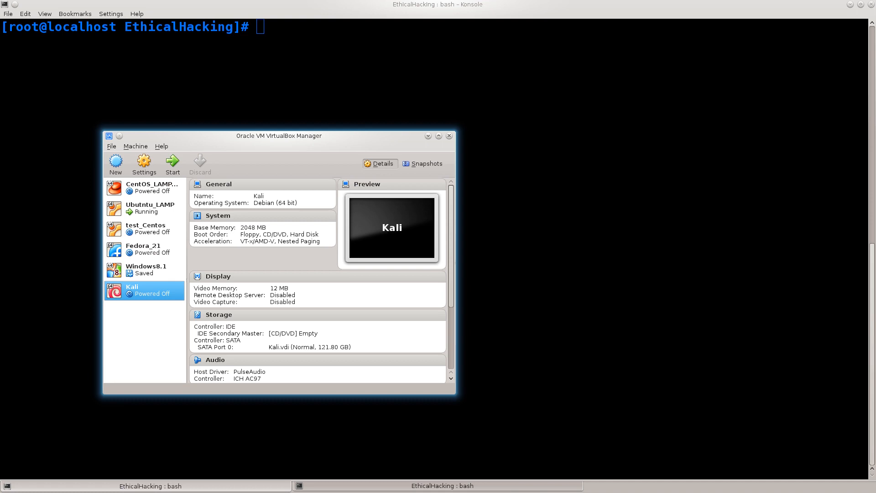
- Open the Kali machine's storage settings and browse for a virtual disk file for the empty CD/DVD drive
{"action": "right_click", "coordinate": [127, 291]}
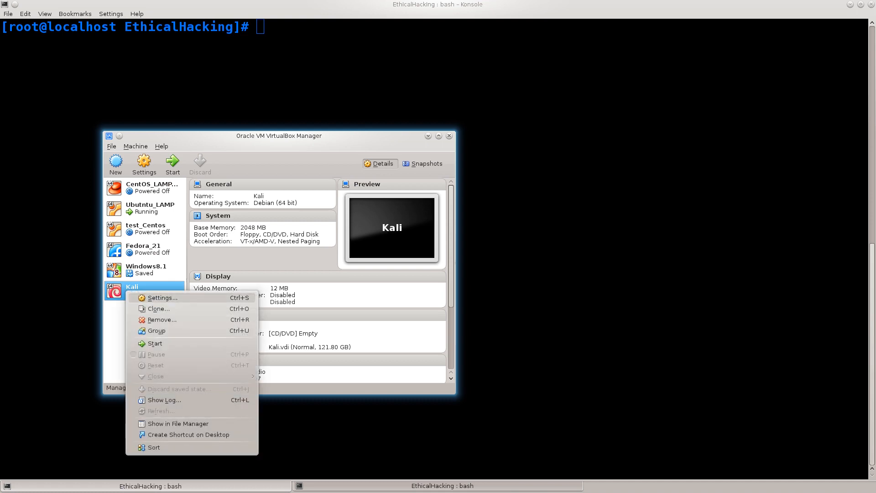
{"action": "left_click", "coordinate": [163, 297]}
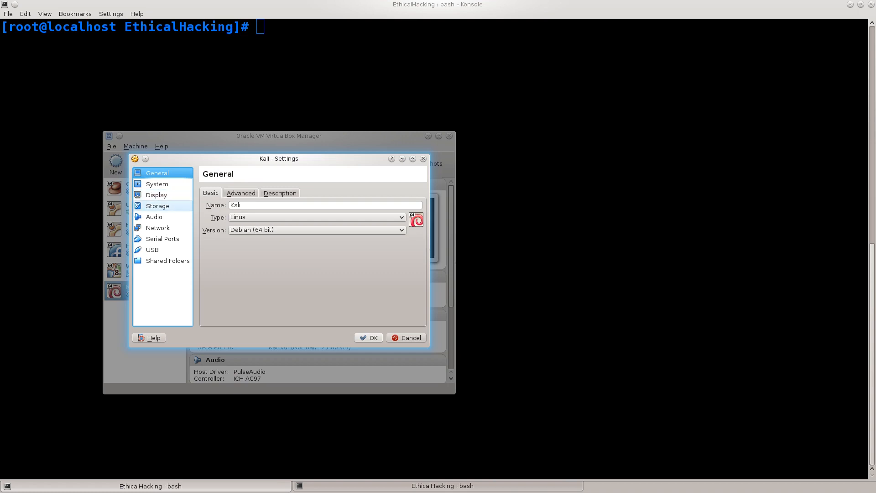
{"action": "left_click", "coordinate": [157, 206]}
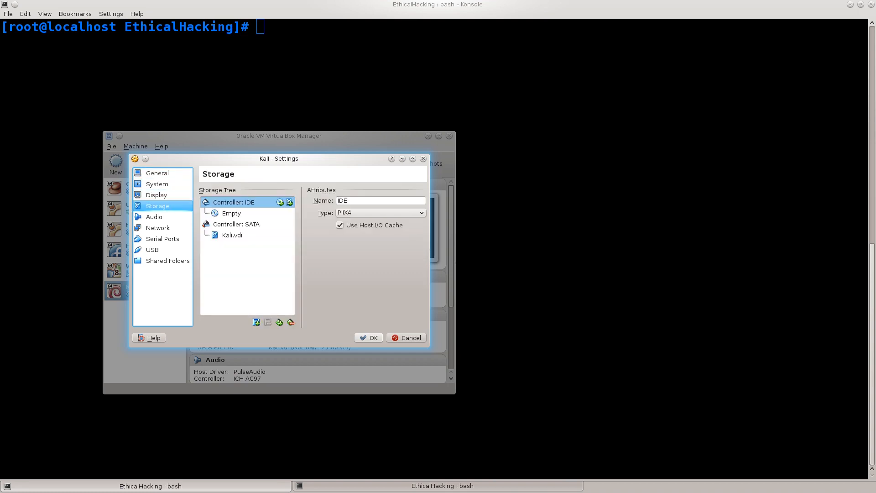
{"action": "left_click", "coordinate": [231, 213]}
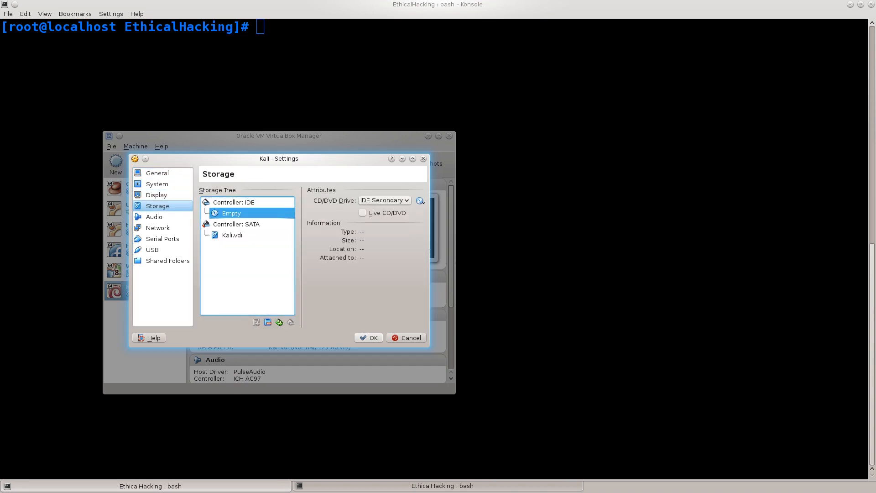
{"action": "left_click", "coordinate": [420, 201]}
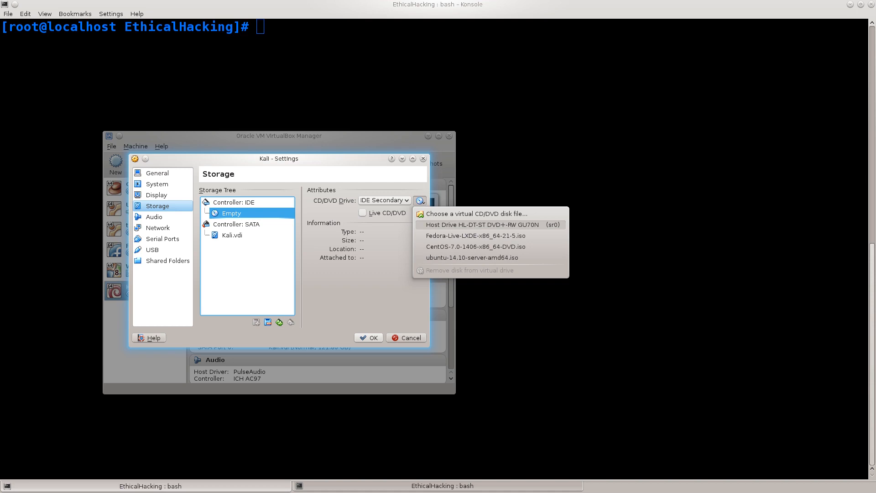
{"action": "left_click", "coordinate": [477, 213]}
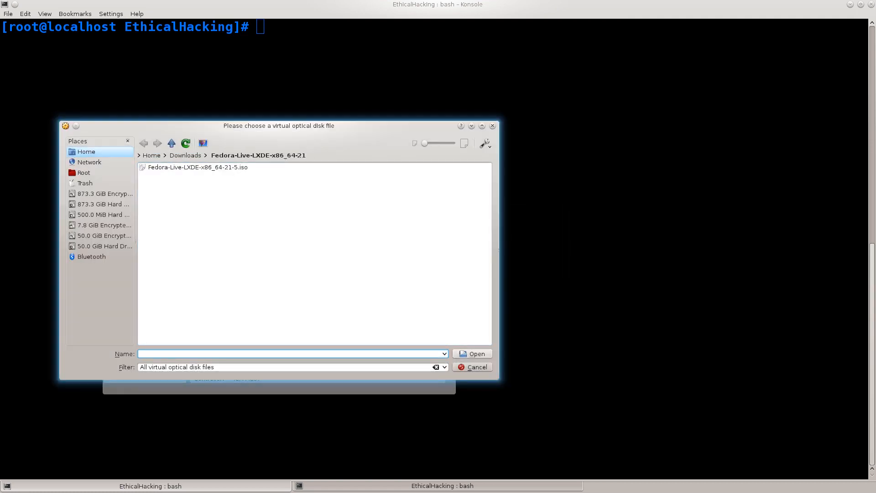
- Attach kali-linux-1.0.9a-amd64.iso from the kali-linux-1.0.9a-amd64 folder in Downloads and save the machine's settings
{"action": "left_click", "coordinate": [91, 152]}
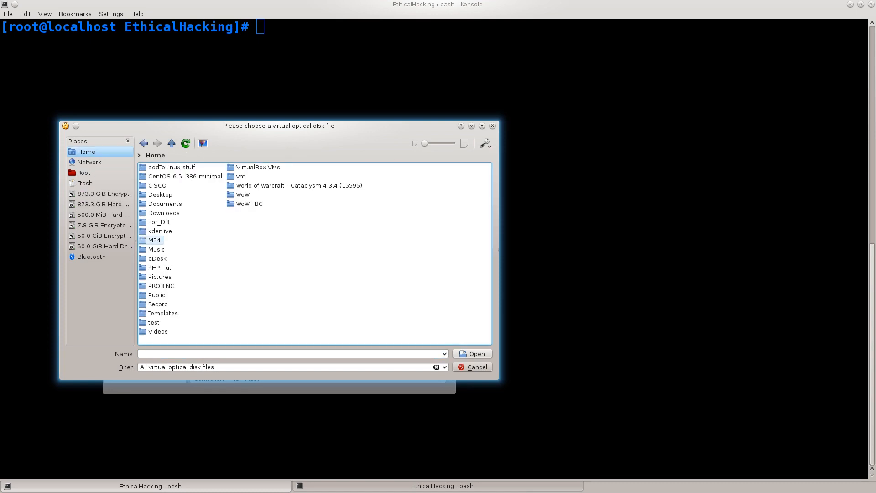
{"action": "left_click", "coordinate": [163, 213]}
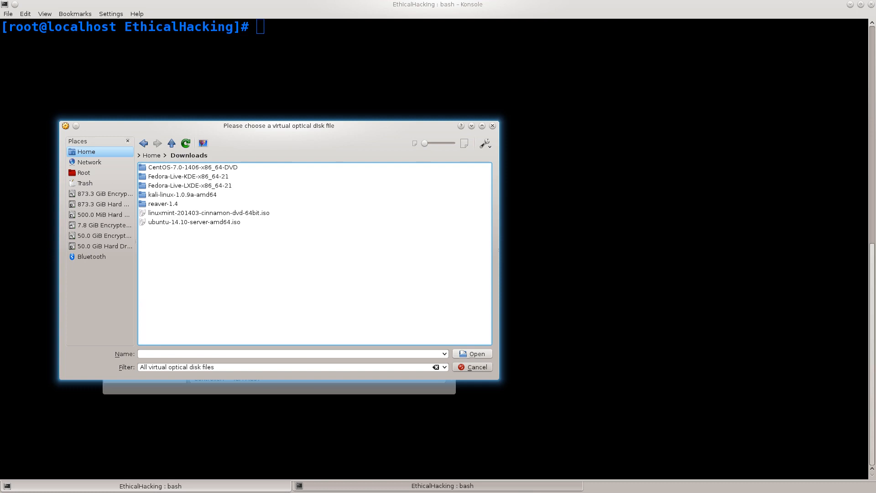
{"action": "left_click", "coordinate": [183, 195]}
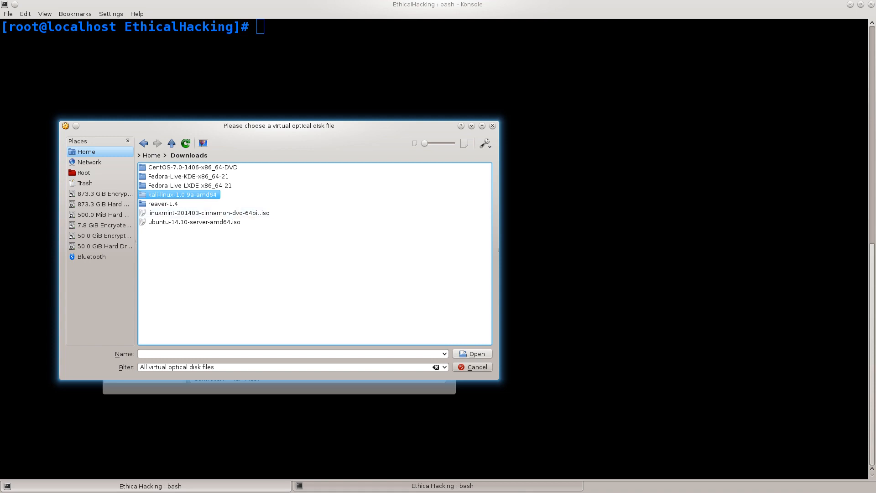
{"action": "key", "text": "Return"}
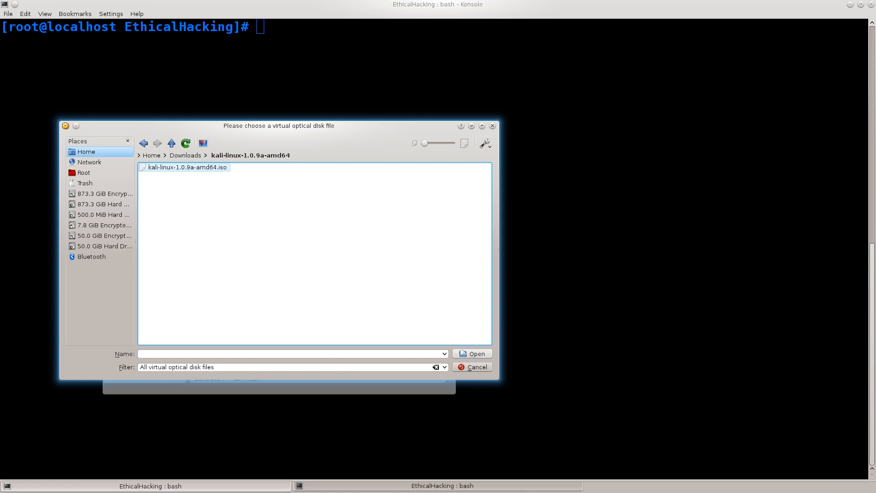
{"action": "left_click", "coordinate": [187, 168]}
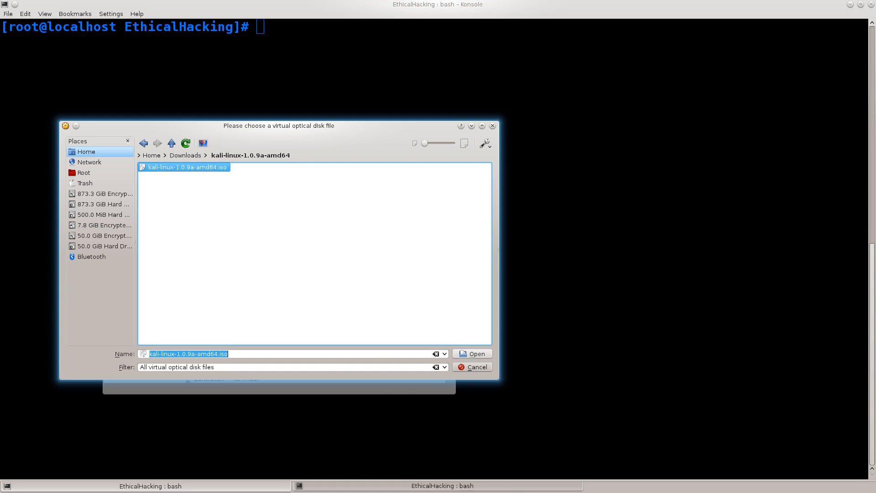
{"action": "key", "text": "Return"}
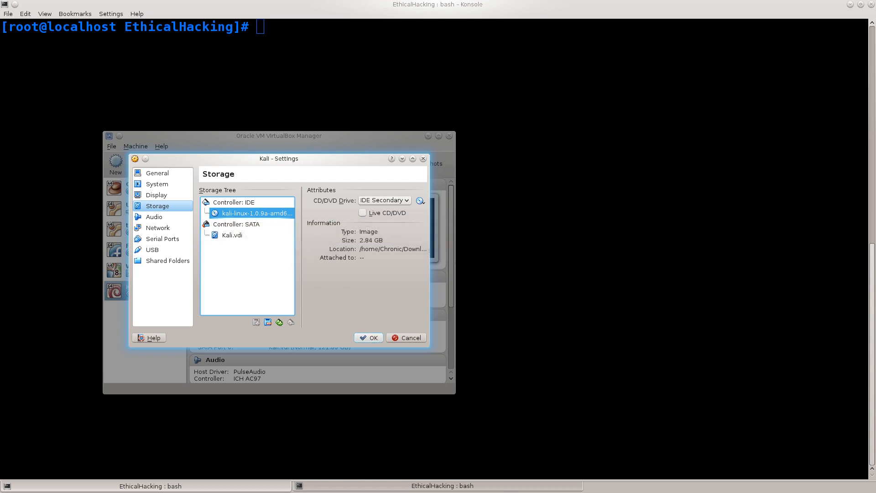
{"action": "left_click", "coordinate": [369, 338]}
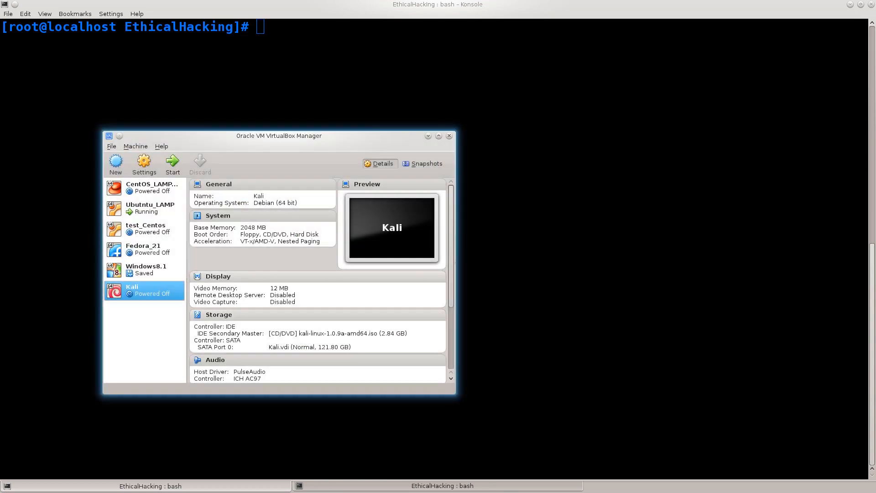
- Start the Kali virtual machine and look through its boot menu entries, ending on Live (amd64)
{"action": "left_click", "coordinate": [172, 164]}
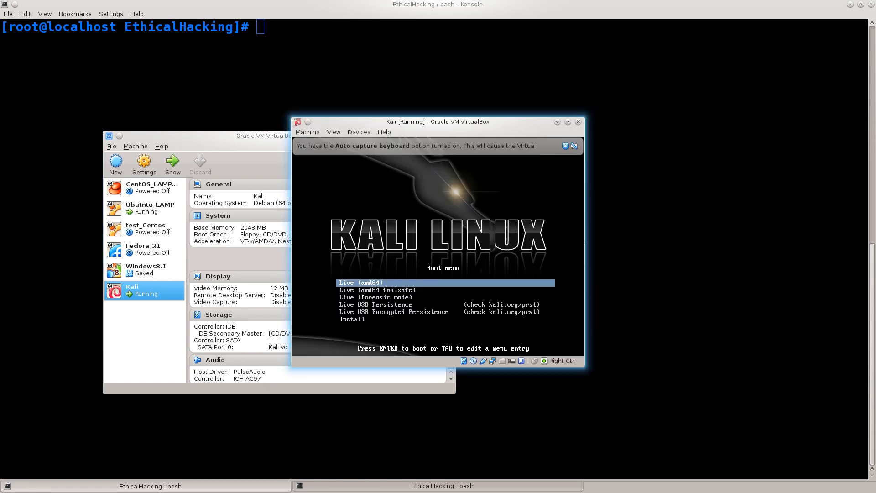
{"action": "key", "text": "Down"}
{"action": "key", "text": "Down"}
{"action": "key", "text": "Up"}
{"action": "key", "text": "Up"}
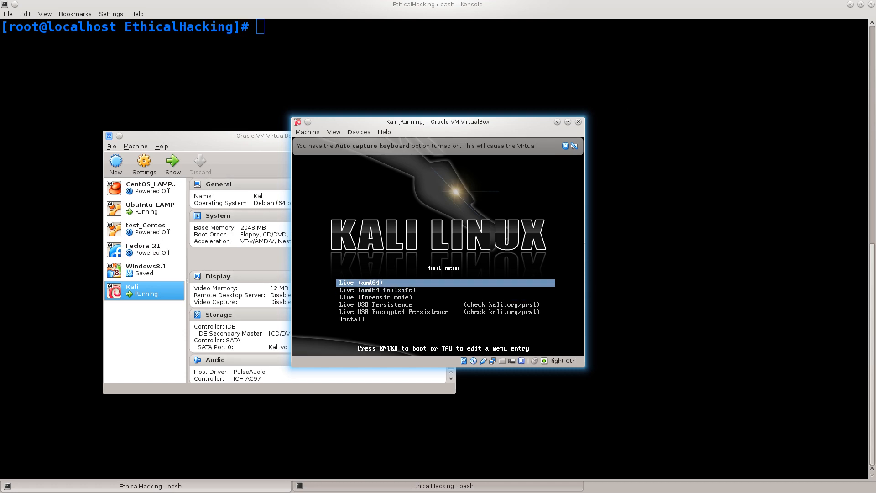
- Widen the Kali machine window and review the boot menu entries from Live (amd64) down to Install, returning to Live (amd64)
{"action": "left_click_drag", "start_coordinate": [291, 366], "coordinate": [188, 389]}
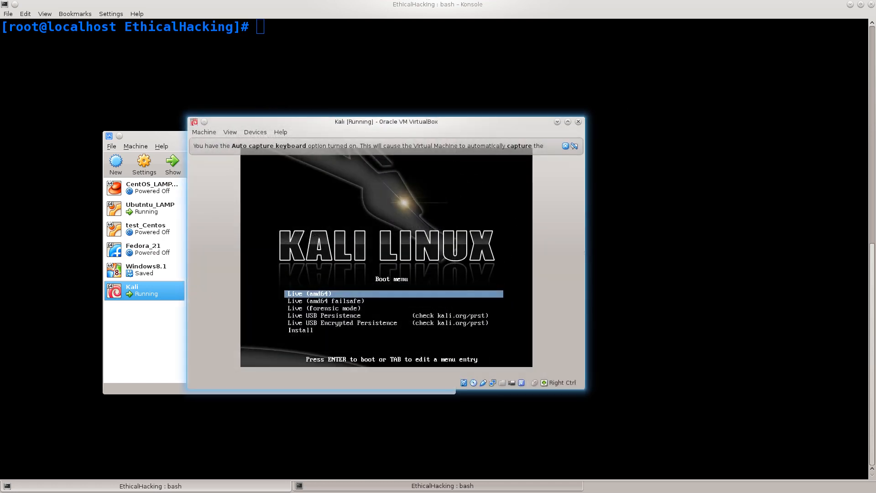
{"action": "key", "text": "Down"}
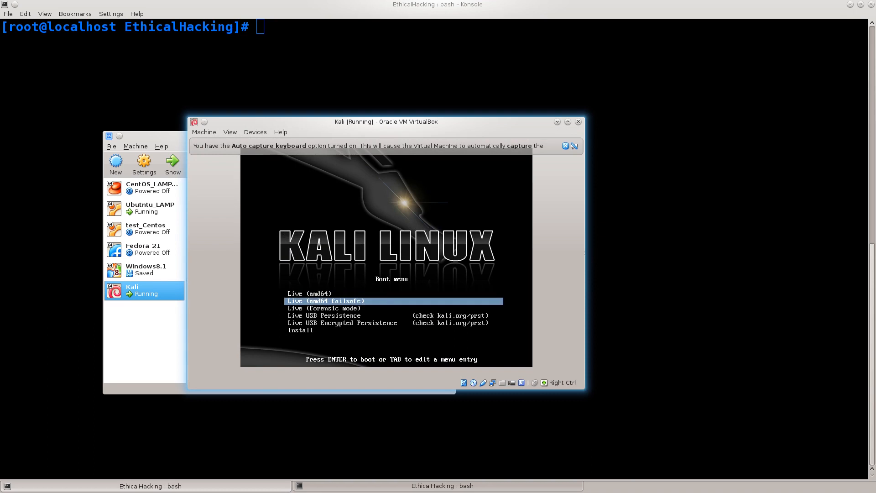
{"action": "key", "text": "Down"}
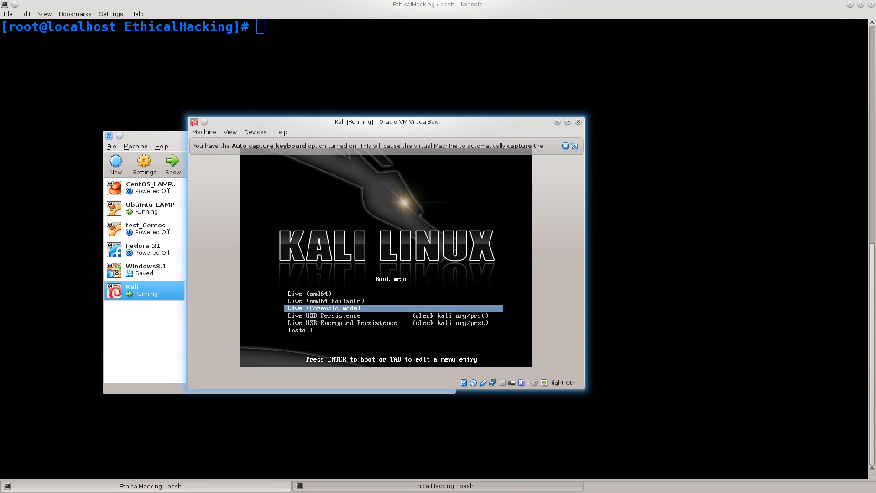
{"action": "key", "text": "Down"}
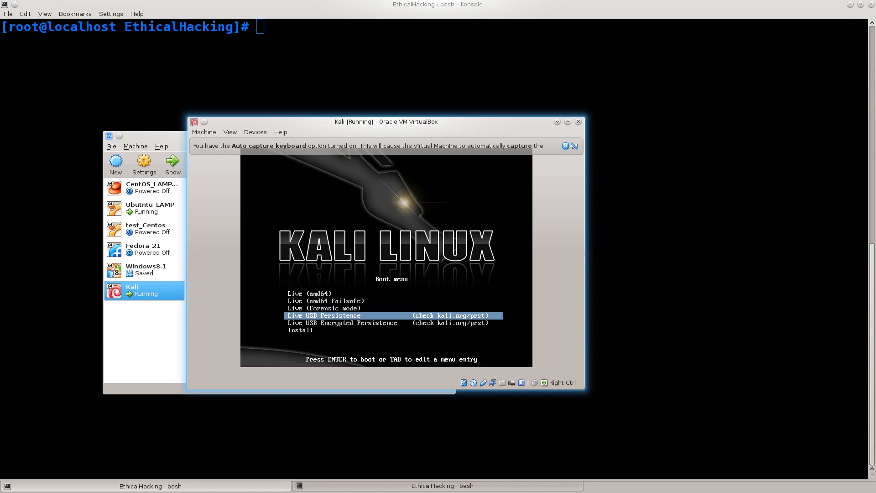
{"action": "key", "text": "Down"}
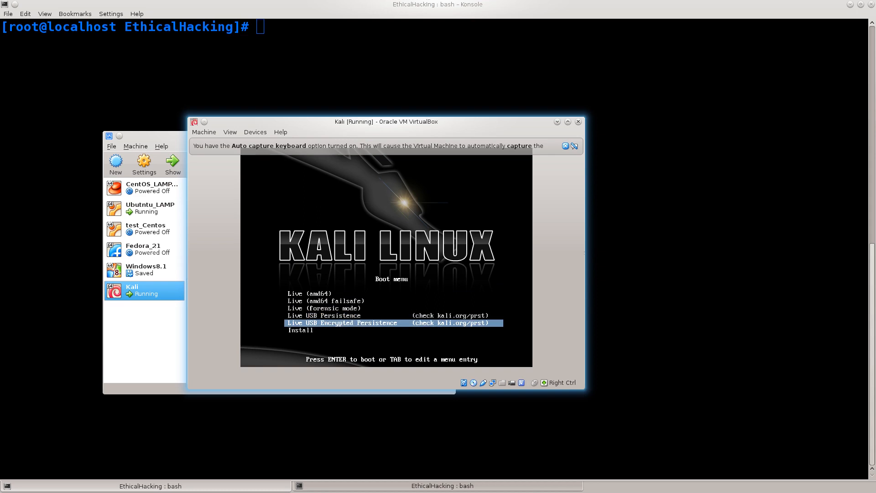
{"action": "key", "text": "Down"}
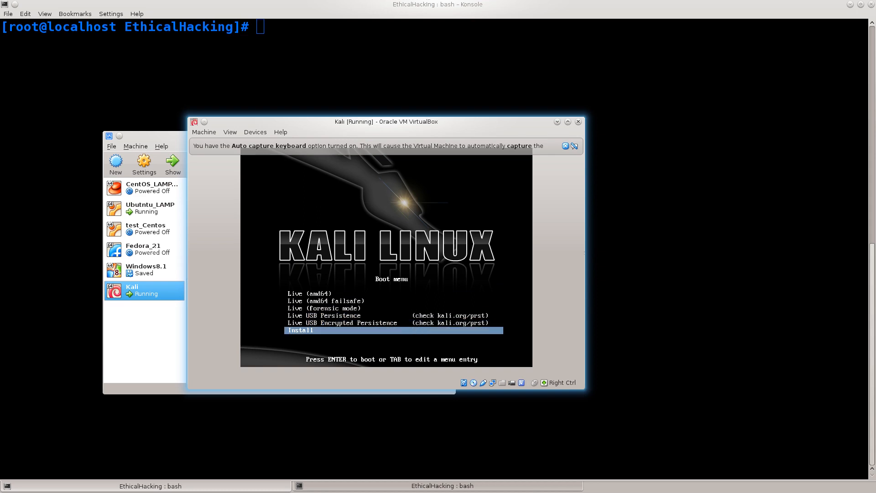
{"action": "key", "text": "Up"}
{"action": "key", "text": "Up"}
{"action": "key", "text": "Up"}
{"action": "key", "text": "Up"}
{"action": "key", "text": "Up"}
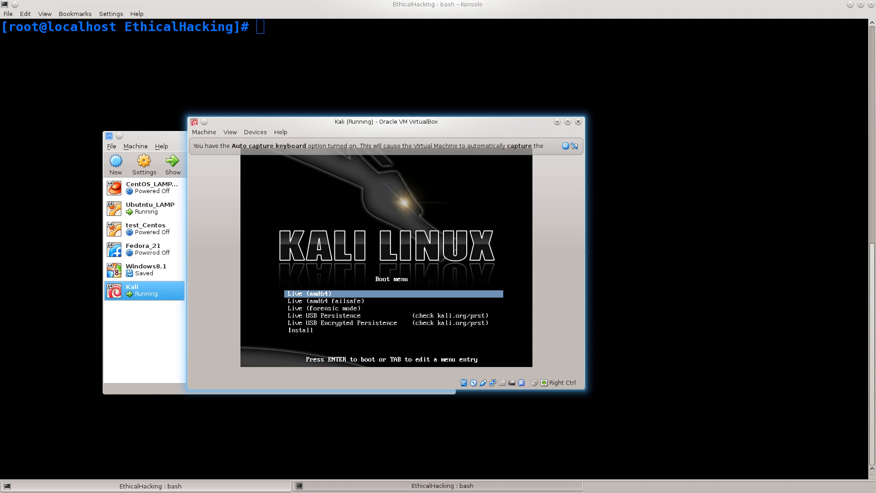
- Review the Live (amd64 failsafe), Live (forensic mode) and Live USB Persistence boot entries, then reselect Live (amd64)
{"action": "key", "text": "Down"}
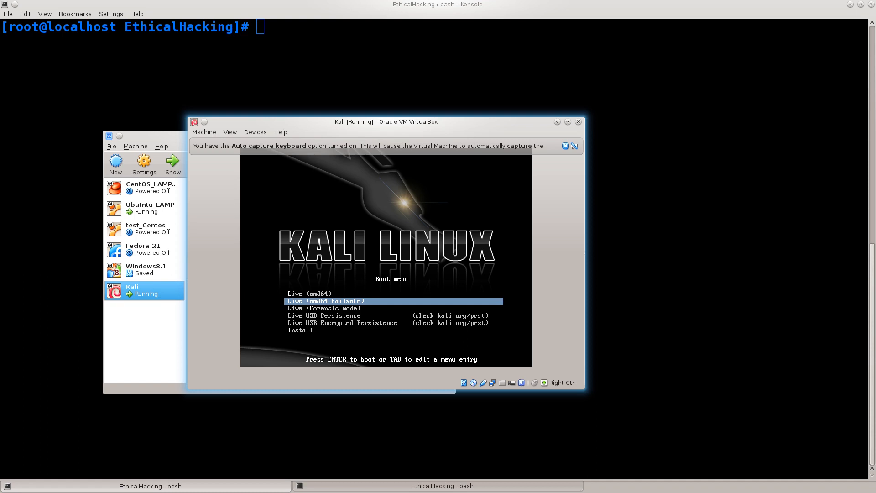
{"action": "key", "text": "Down"}
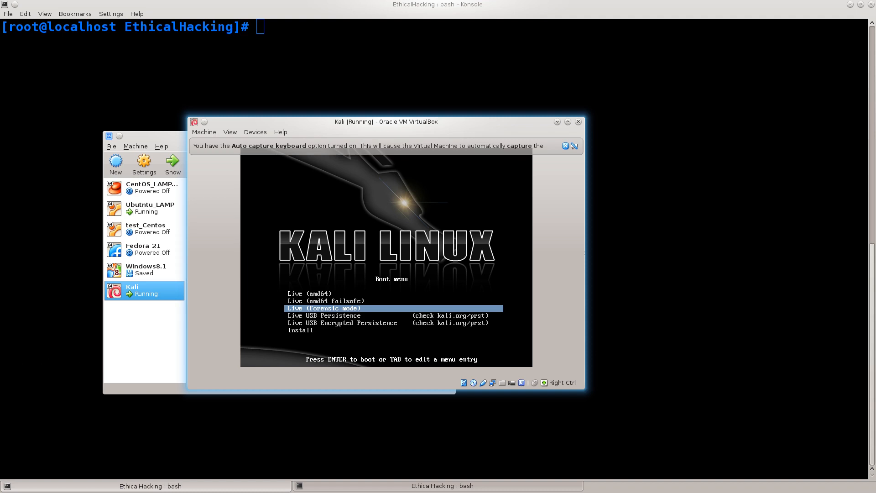
{"action": "key", "text": "Down"}
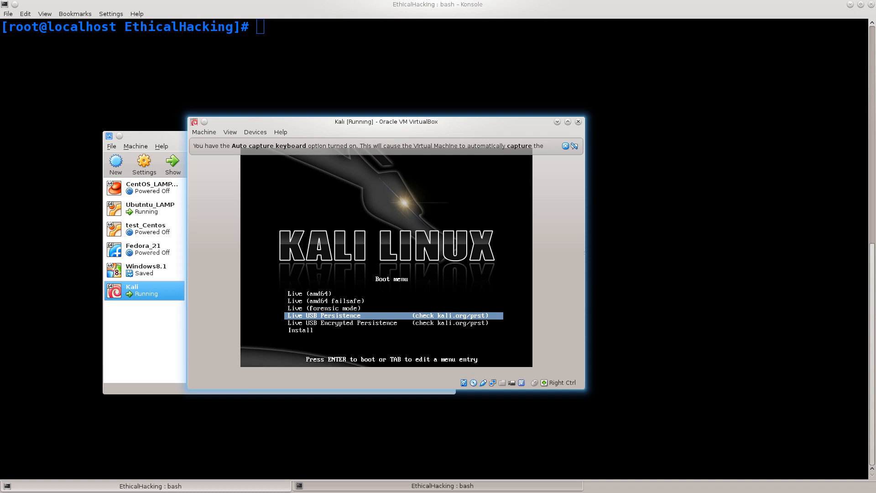
{"action": "key", "text": "Up"}
{"action": "key", "text": "Up"}
{"action": "key", "text": "Up"}
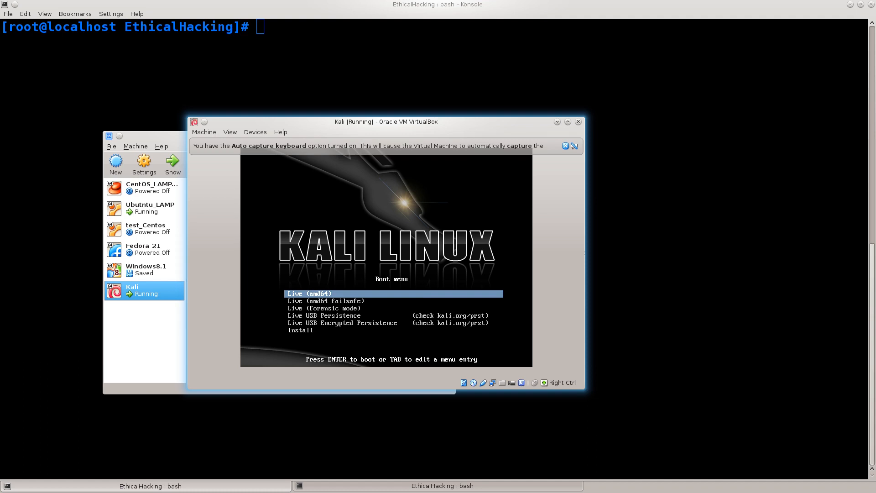
- Move the boot menu selection from Live (amd64) to Live USB Encrypted Persistence
{"action": "key", "text": "Down"}
{"action": "key", "text": "Down"}
{"action": "key", "text": "Down"}
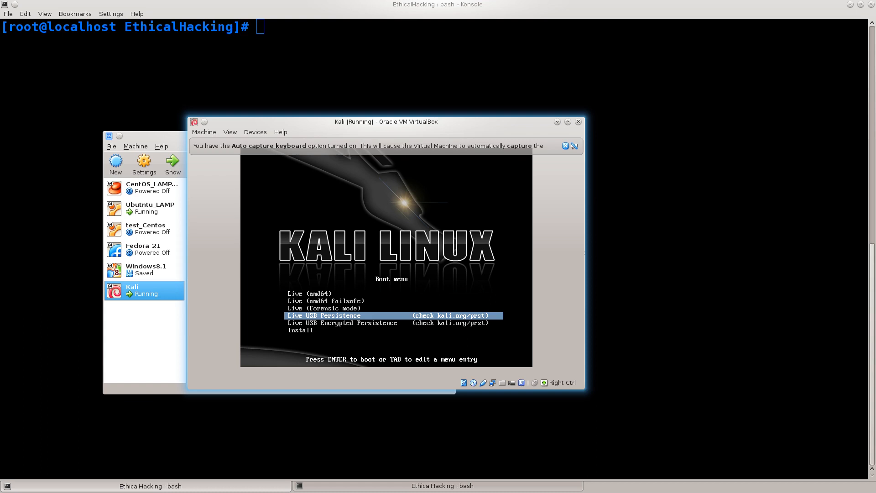
{"action": "key", "text": "Down"}
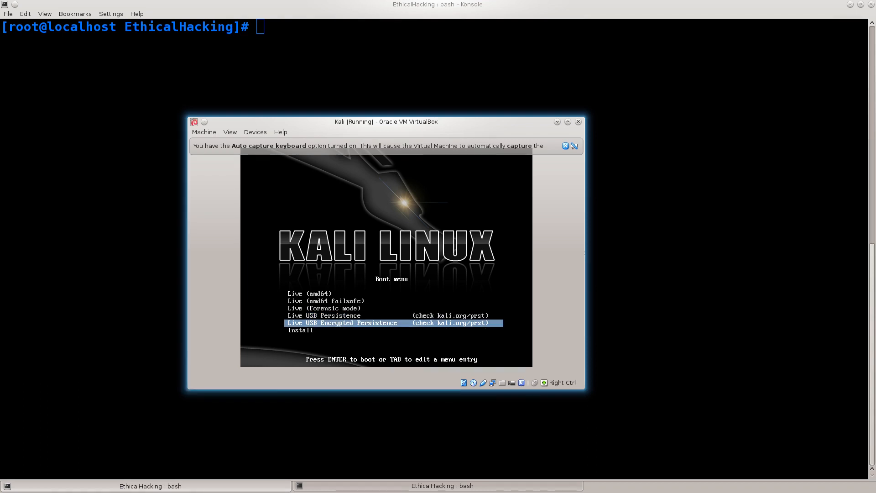